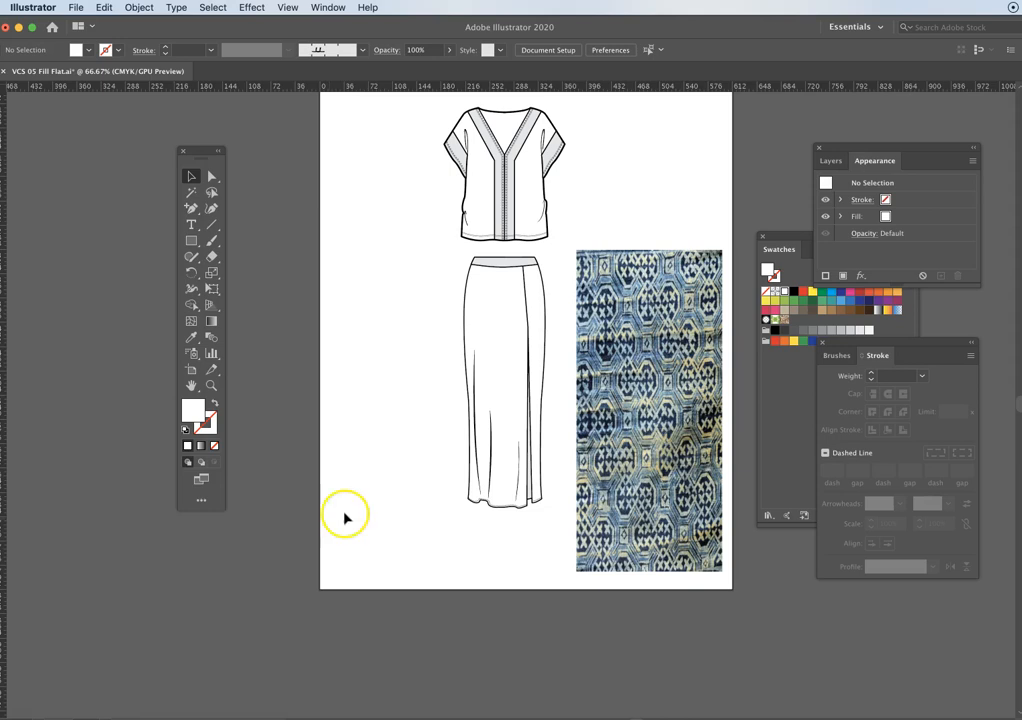
- Rearrange the floating Swatches, Appearance and Stroke panels so that the skirt and the whole fabric image are unobstructed
{"action": "left_click", "coordinate": [795, 237]}
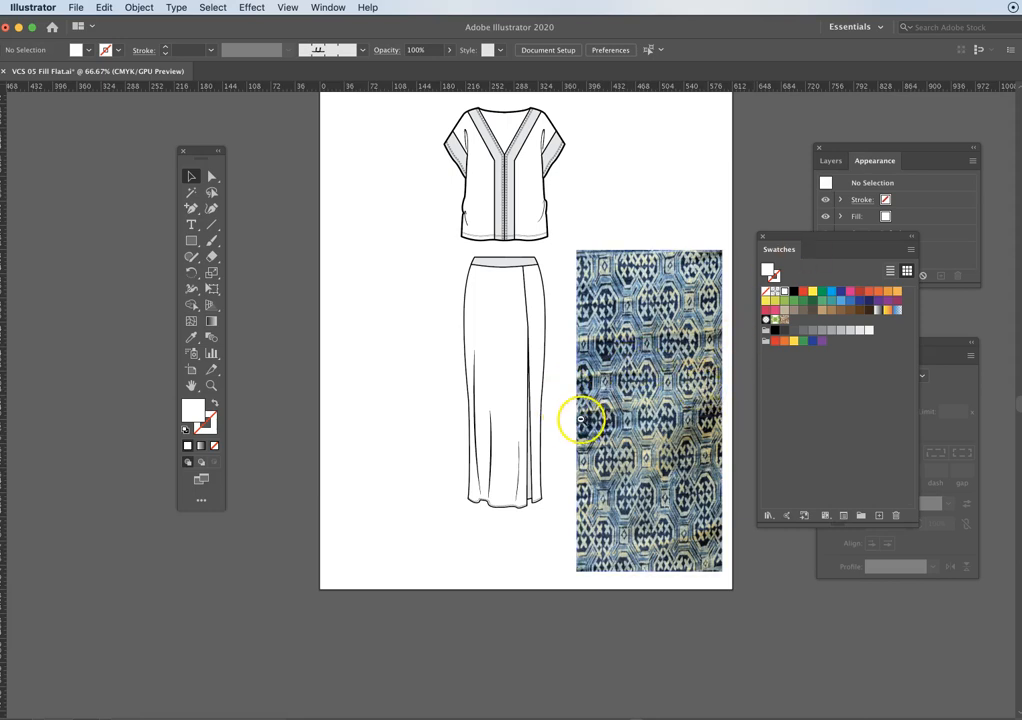
{"action": "key", "text": "super+minus"}
{"action": "key", "text": "super+equal"}
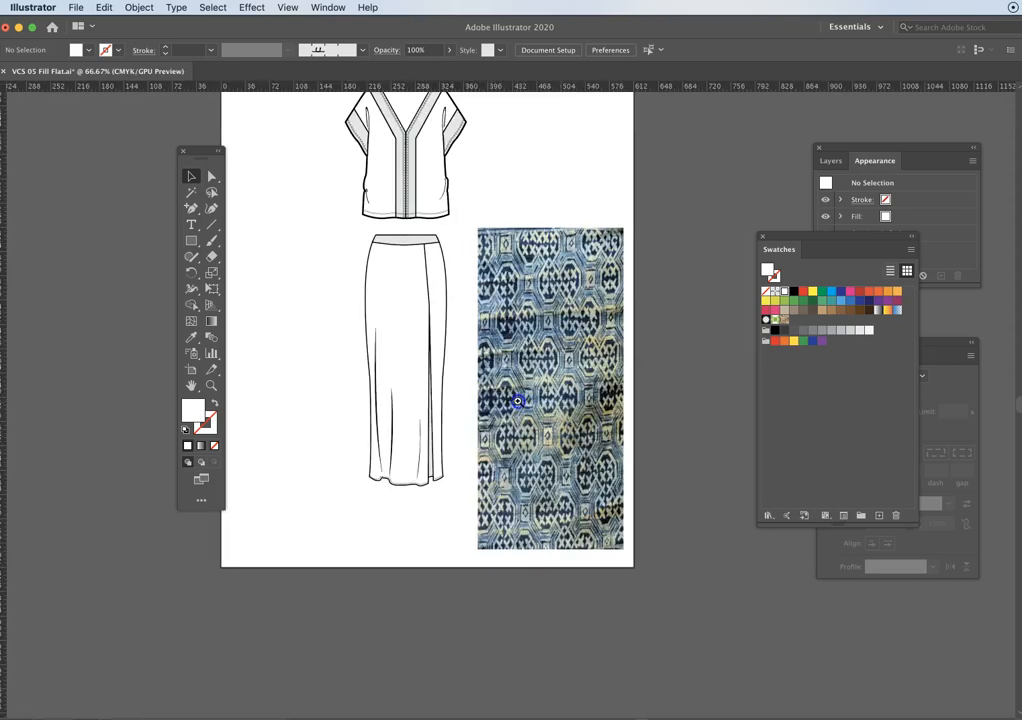
{"action": "left_click_drag", "start_coordinate": [517, 401], "coordinate": [593, 413]}
{"action": "left_click", "coordinate": [352, 310]}
{"action": "left_click_drag", "start_coordinate": [461, 304], "coordinate": [620, 304]}
{"action": "left_click", "coordinate": [556, 230], "text": "shift"}
{"action": "mouse_move", "coordinate": [835, 237]}
{"action": "left_mouse_down"}
{"action": "mouse_move", "coordinate": [887, 233]}
{"action": "mouse_move", "coordinate": [887, 155]}
{"action": "left_mouse_up"}
{"action": "left_click_drag", "start_coordinate": [846, 343], "coordinate": [894, 385]}
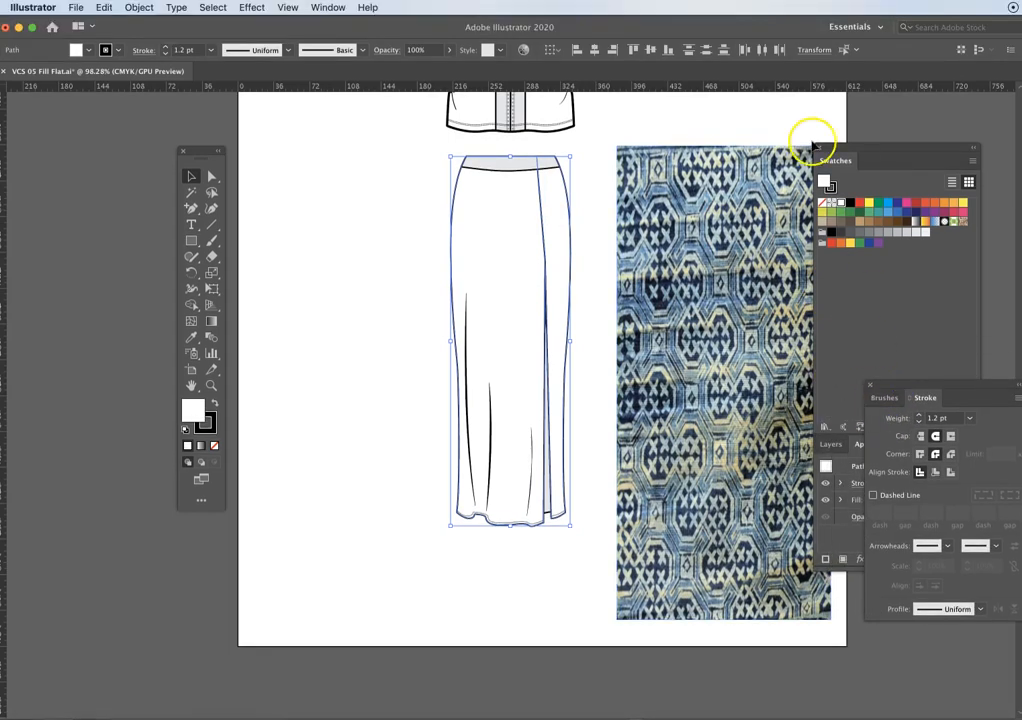
{"action": "left_click_drag", "start_coordinate": [815, 145], "coordinate": [892, 148]}
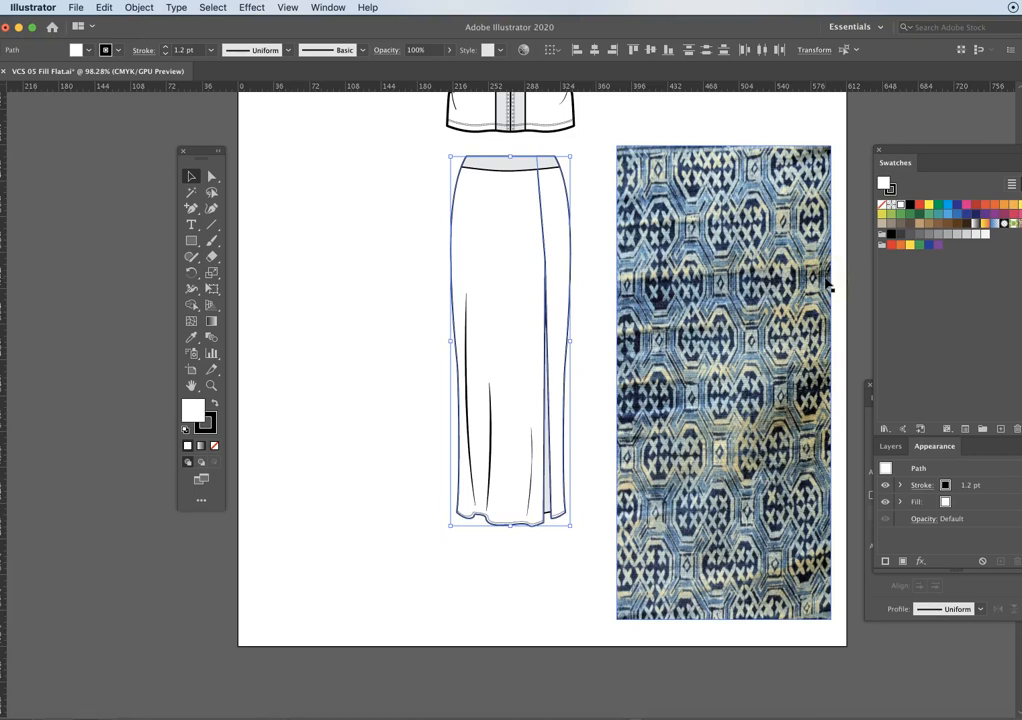
- Try pulling the skirt's front panel and side panel away from the sketch, undoing each move
{"action": "left_click", "coordinate": [444, 316]}
{"action": "left_click", "coordinate": [500, 258]}
{"action": "left_click_drag", "start_coordinate": [518, 260], "coordinate": [427, 251]}
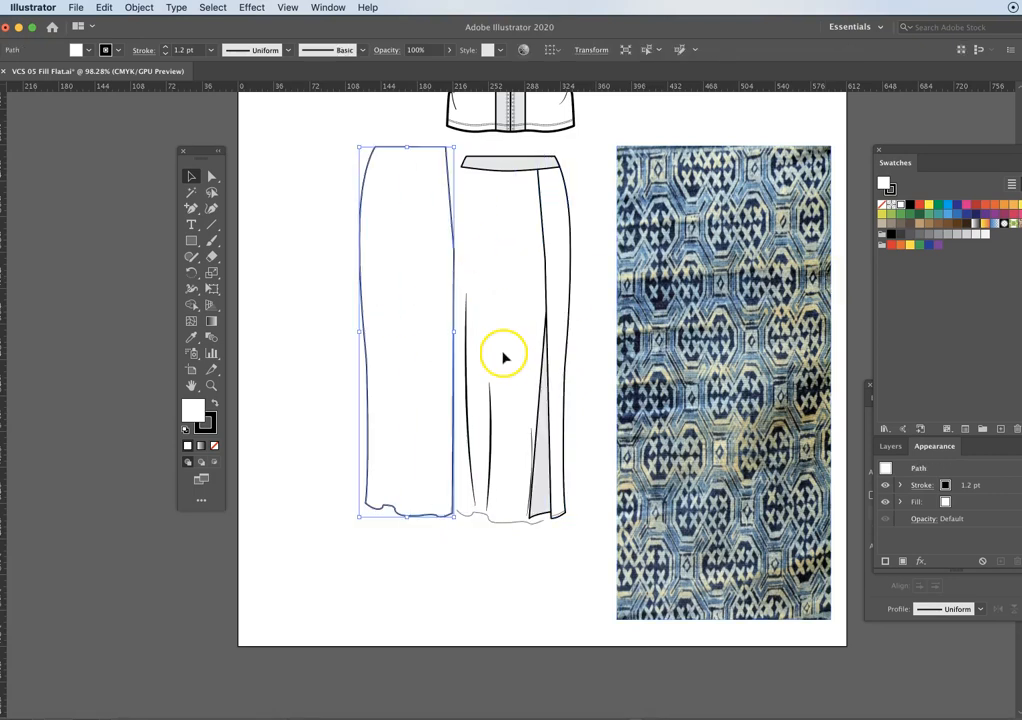
{"action": "key", "text": "ctrl+z"}
{"action": "left_click_drag", "start_coordinate": [561, 255], "coordinate": [601, 318]}
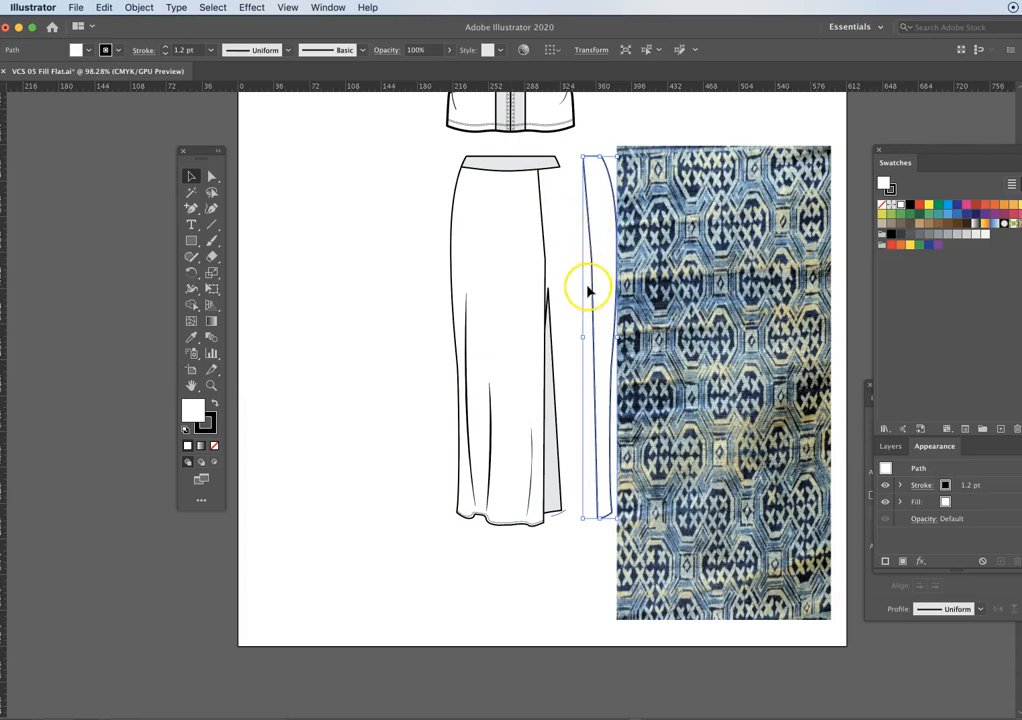
{"action": "key", "text": "ctrl+z"}
{"action": "key", "text": "ctrl+z"}
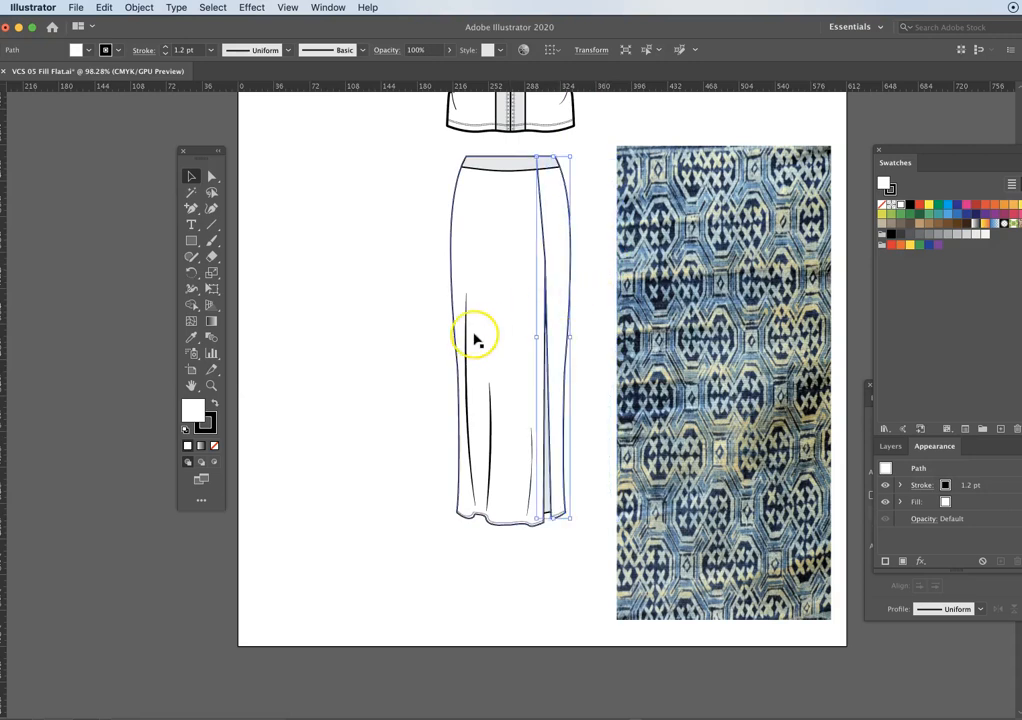
{"action": "left_click", "coordinate": [400, 261]}
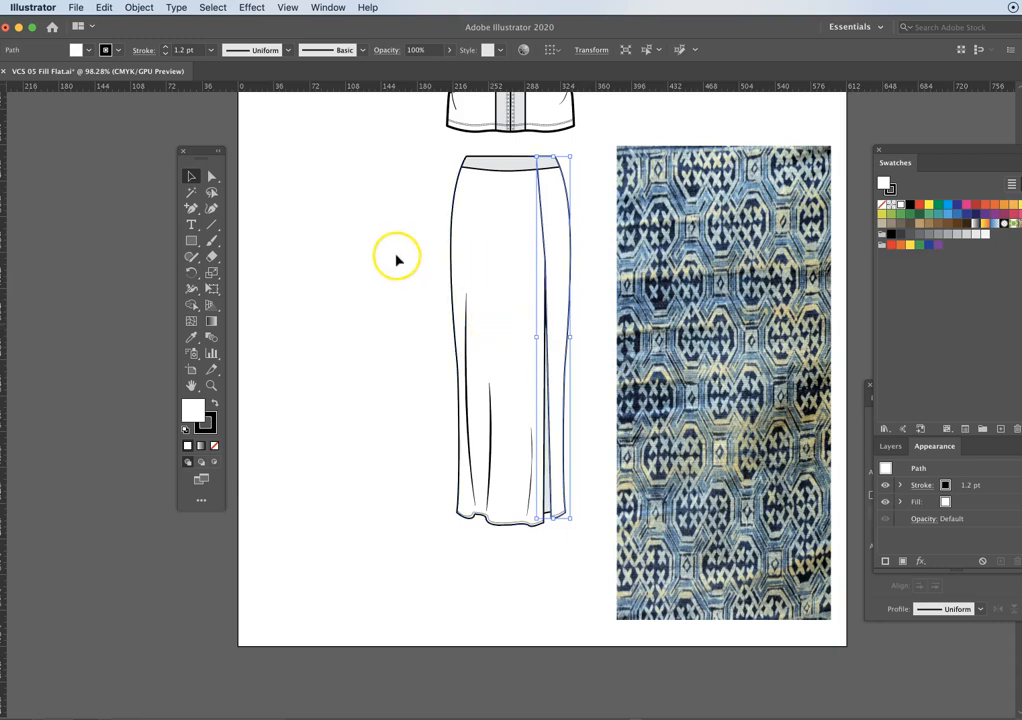
- Duplicate the skirt's front and side panels together and place the copies on the empty area beside the original skirt
{"action": "scroll", "coordinate": [546, 220], "scroll_direction": "right", "scroll_amount": 2}
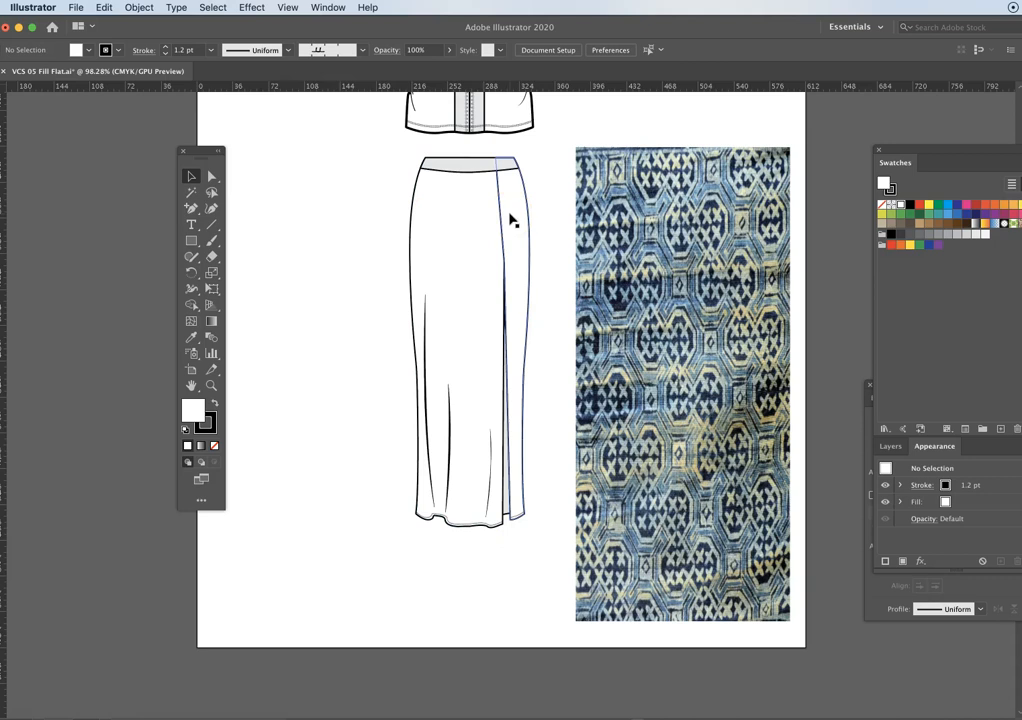
{"action": "left_click", "coordinate": [531, 217]}
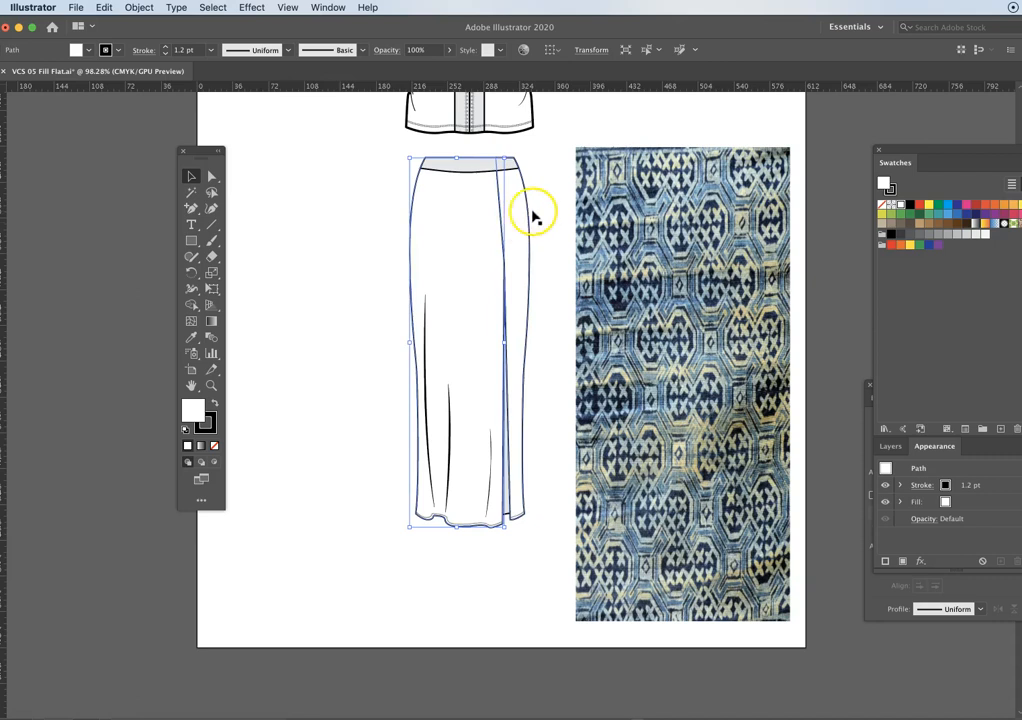
{"action": "scroll", "coordinate": [570, 214], "scroll_direction": "left", "scroll_amount": 2}
{"action": "left_click", "coordinate": [551, 220], "text": "shift"}
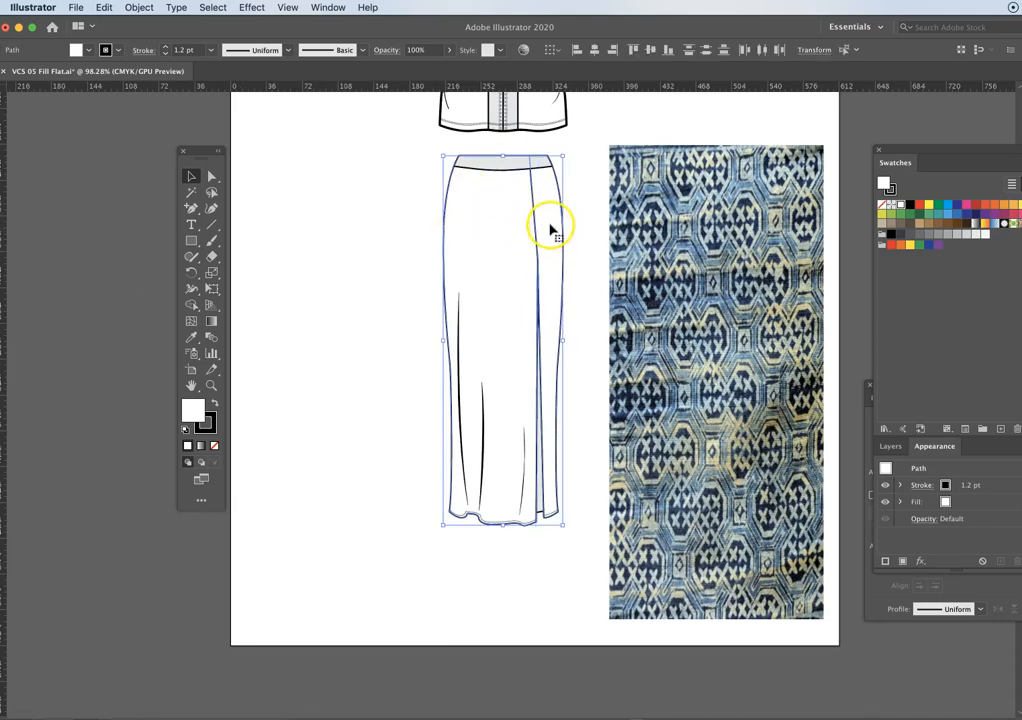
{"action": "key", "text": "super+c"}
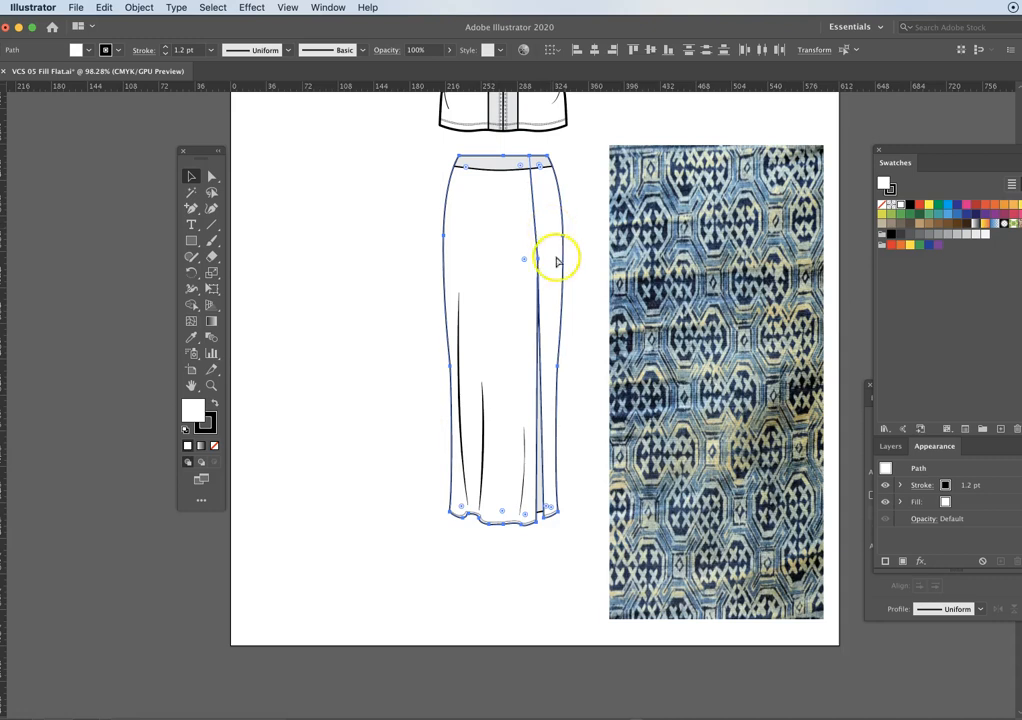
{"action": "key", "text": "super+v"}
{"action": "left_click_drag", "start_coordinate": [523, 246], "coordinate": [340, 268]}
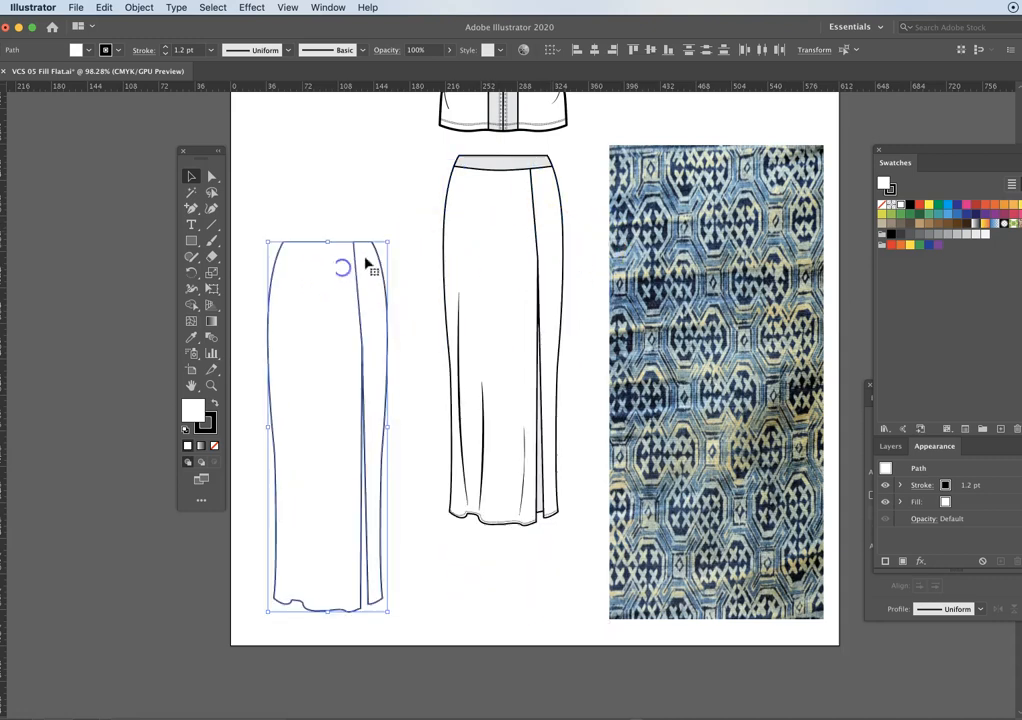
{"action": "left_click", "coordinate": [316, 176]}
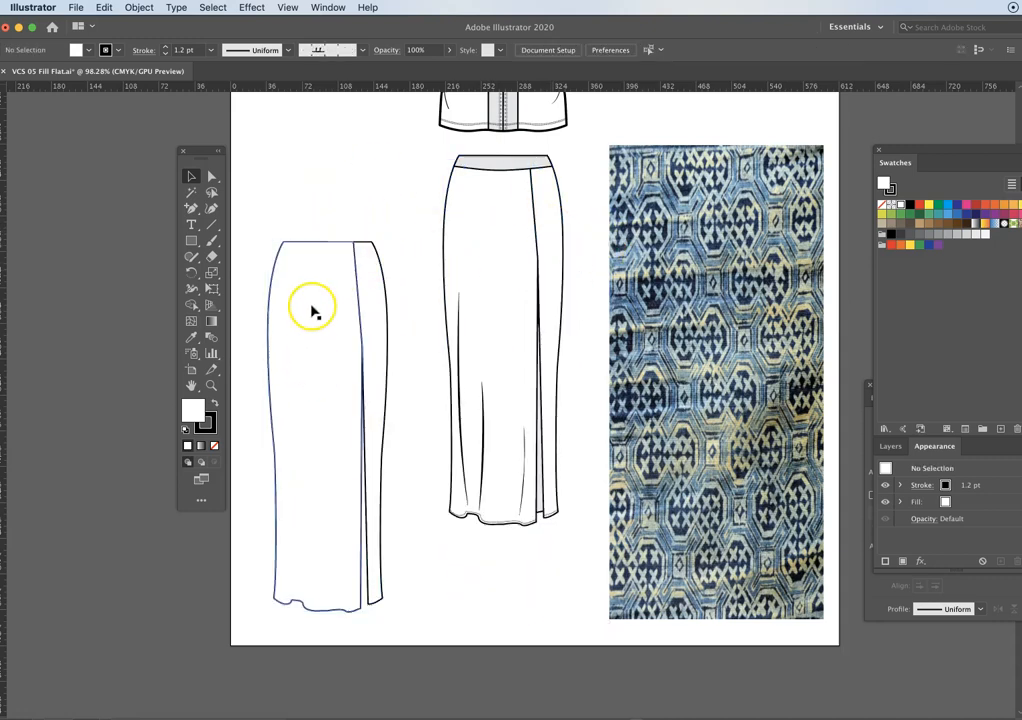
- Try moving the duplicated side panel away from its front panel, and undo the move
{"action": "left_click_drag", "start_coordinate": [367, 298], "coordinate": [377, 281]}
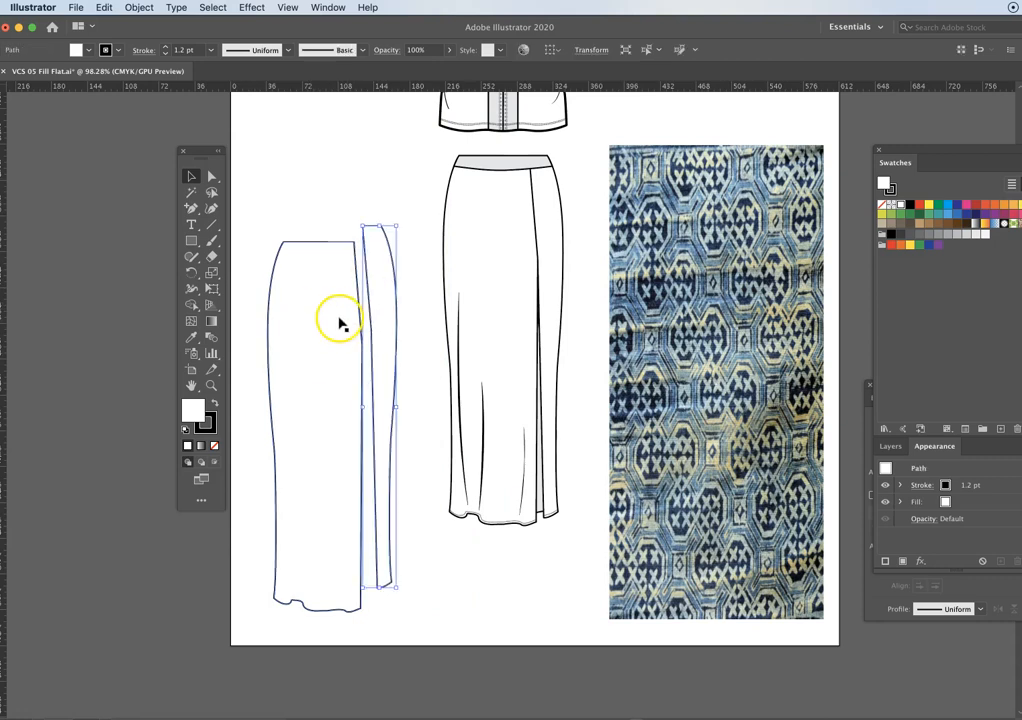
{"action": "key", "text": "super+z"}
{"action": "left_click", "coordinate": [340, 169]}
- Combine the original skirt's front and side panels into one compound path
{"action": "left_click_drag", "start_coordinate": [358, 215], "coordinate": [302, 207]}
{"action": "left_click", "coordinate": [452, 226]}
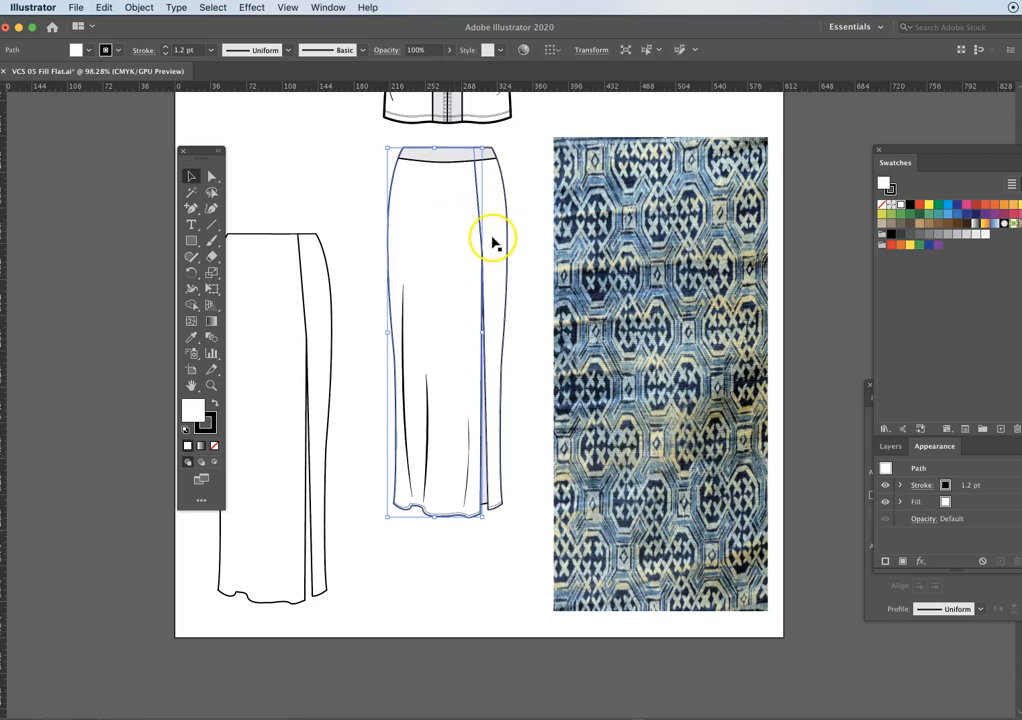
{"action": "left_click", "coordinate": [493, 237], "text": "shift"}
{"action": "right_click", "coordinate": [490, 210]}
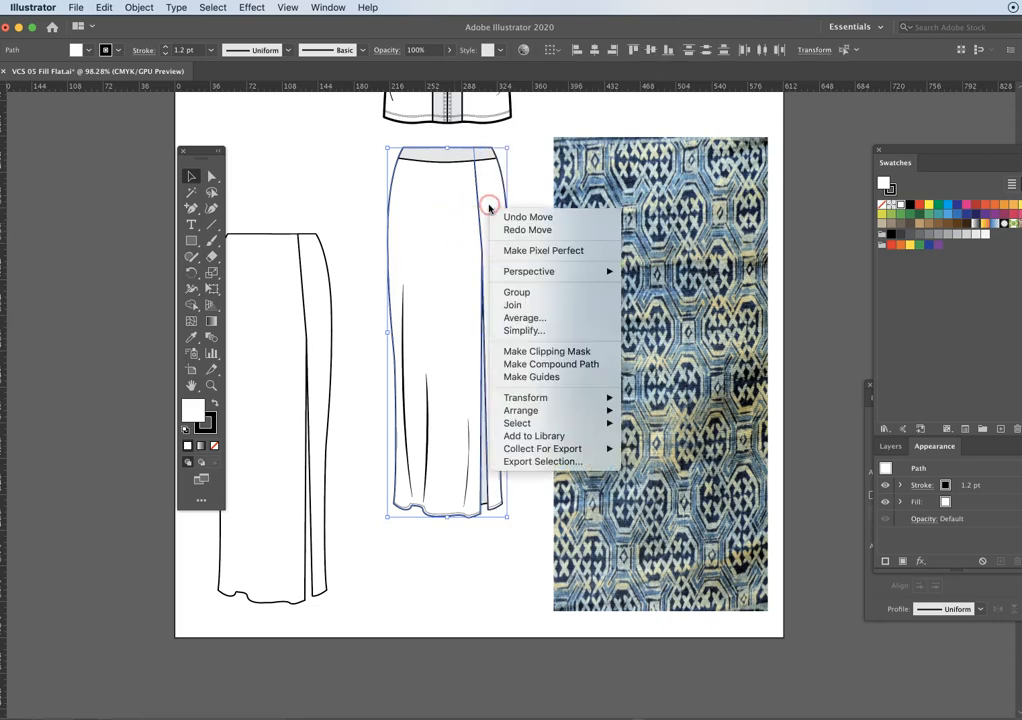
{"action": "left_click", "coordinate": [543, 366]}
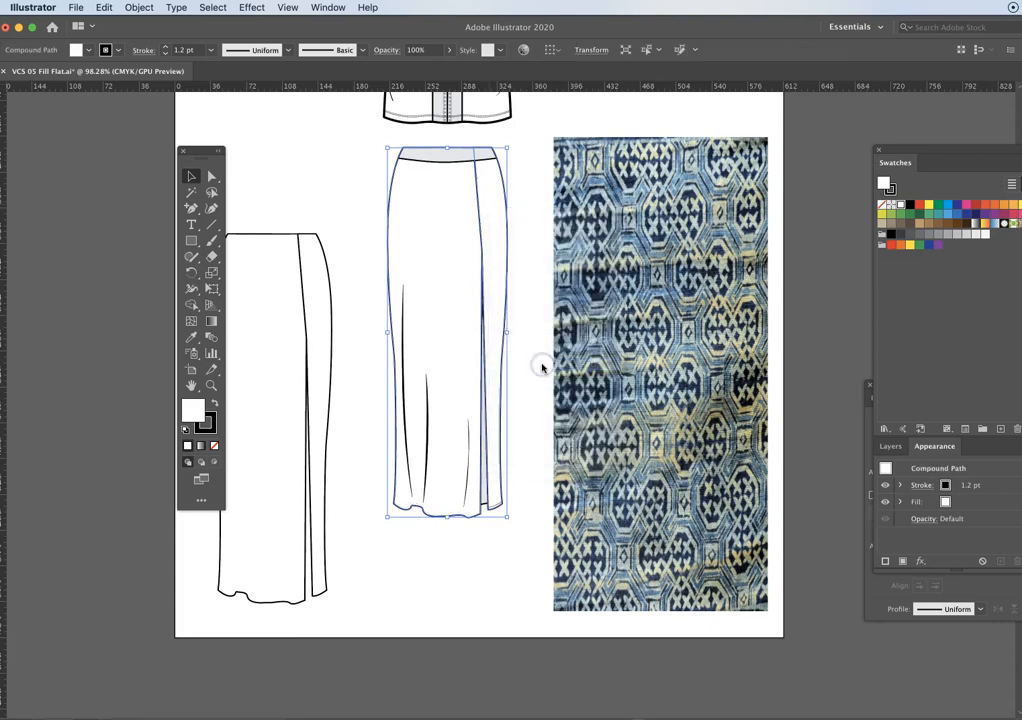
- Try moving the compound skirt shape off the sketch, and undo the move
{"action": "left_click", "coordinate": [531, 253]}
{"action": "left_click_drag", "start_coordinate": [494, 240], "coordinate": [335, 210]}
{"action": "key", "text": "ctrl+z"}
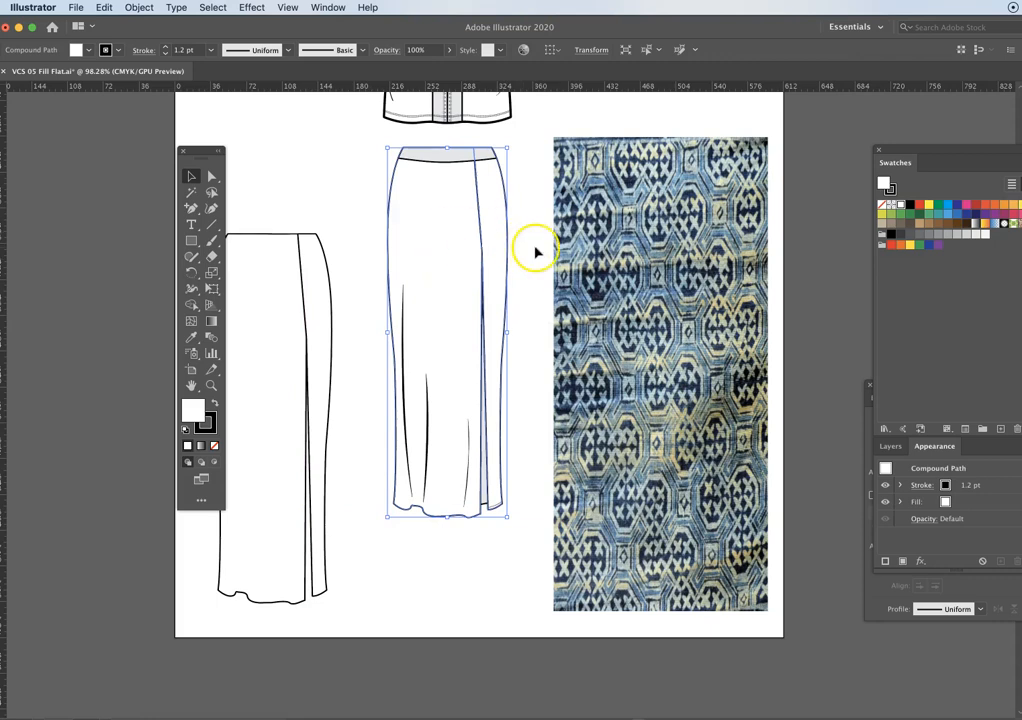
- Scale the fabric image down to about 199 pt wide by 444 pt high, keeping it beside the skirt
{"action": "left_click_drag", "start_coordinate": [532, 255], "coordinate": [592, 246]}
{"action": "left_click_drag", "start_coordinate": [719, 280], "coordinate": [503, 277]}
{"action": "left_click_drag", "start_coordinate": [537, 237], "coordinate": [736, 266]}
{"action": "left_click_drag", "start_coordinate": [810, 626], "coordinate": [794, 594]}
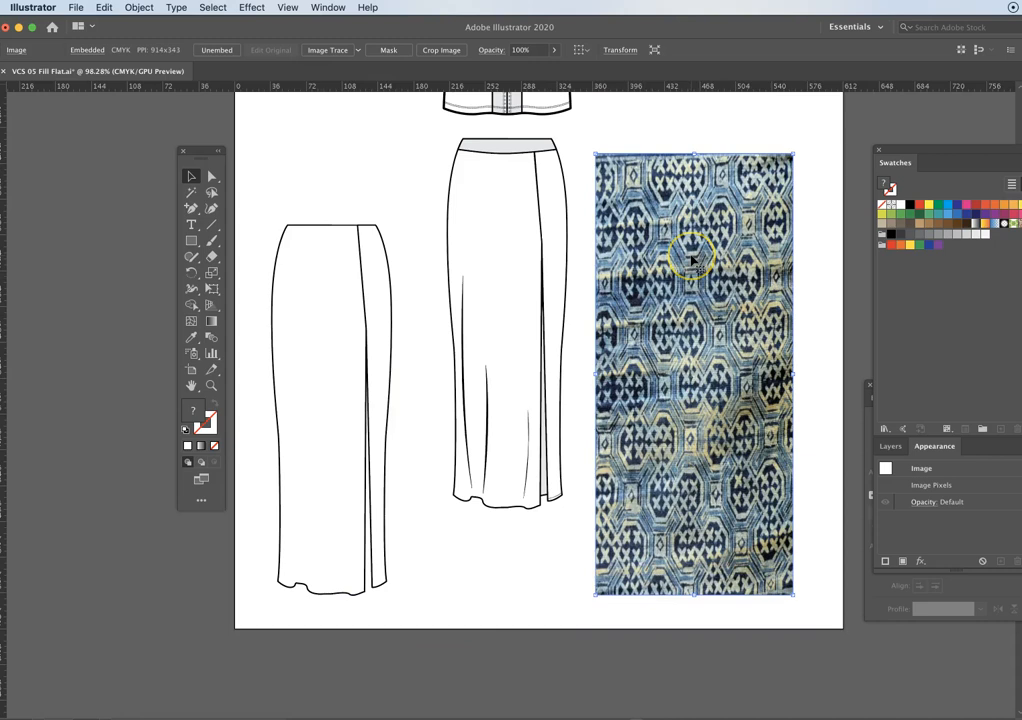
{"action": "mouse_move", "coordinate": [720, 288]}
{"action": "left_mouse_down"}
{"action": "mouse_move", "coordinate": [526, 262]}
{"action": "mouse_move", "coordinate": [727, 285]}
{"action": "left_mouse_up"}
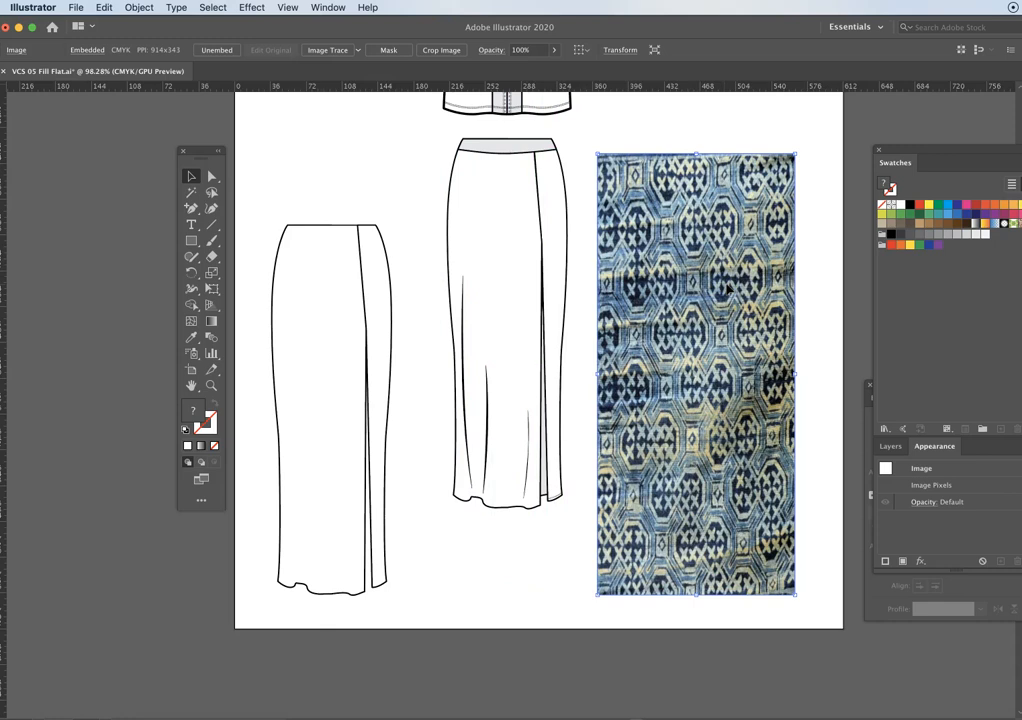
- Move the fabric image over the original skirt so it covers the whole shape, and send it to the back
{"action": "left_click_drag", "start_coordinate": [694, 242], "coordinate": [508, 222]}
{"action": "right_click", "coordinate": [512, 233]}
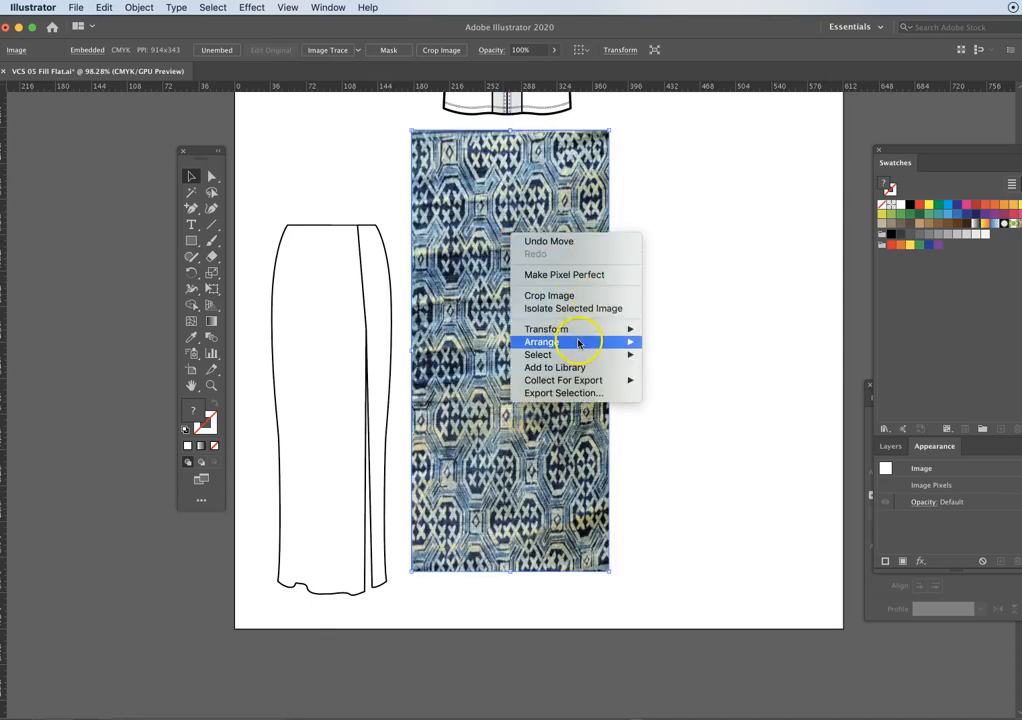
{"action": "mouse_move", "coordinate": [600, 342]}
{"action": "left_click", "coordinate": [688, 381]}
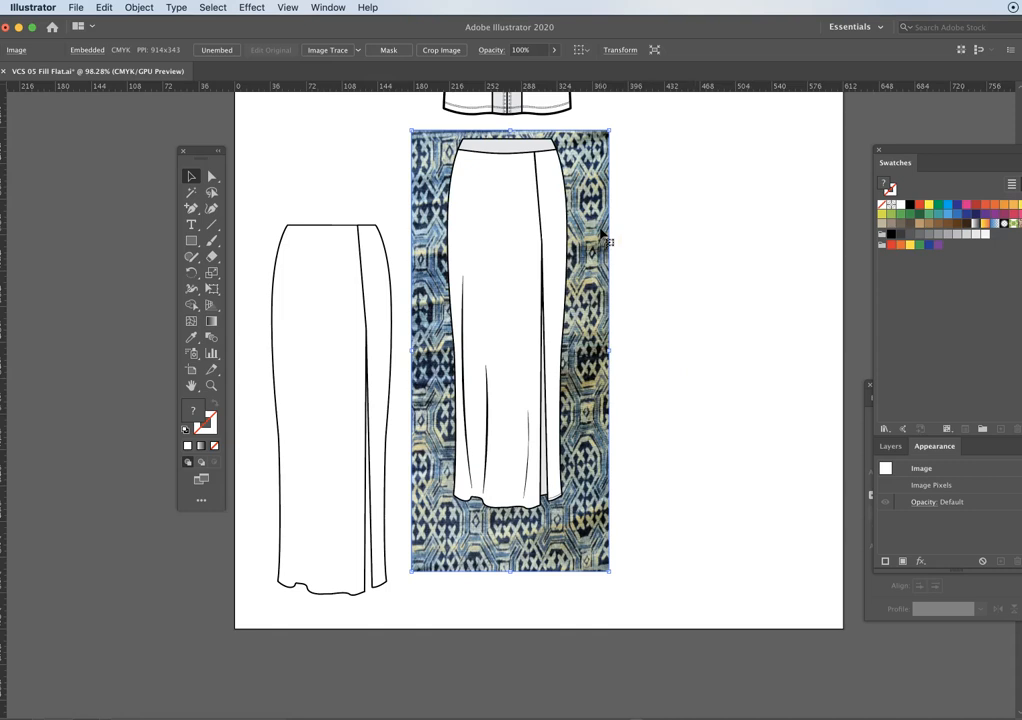
- Make a clipping mask from the compound skirt shape and the fabric image, and deselect the result
{"action": "left_click", "coordinate": [506, 230]}
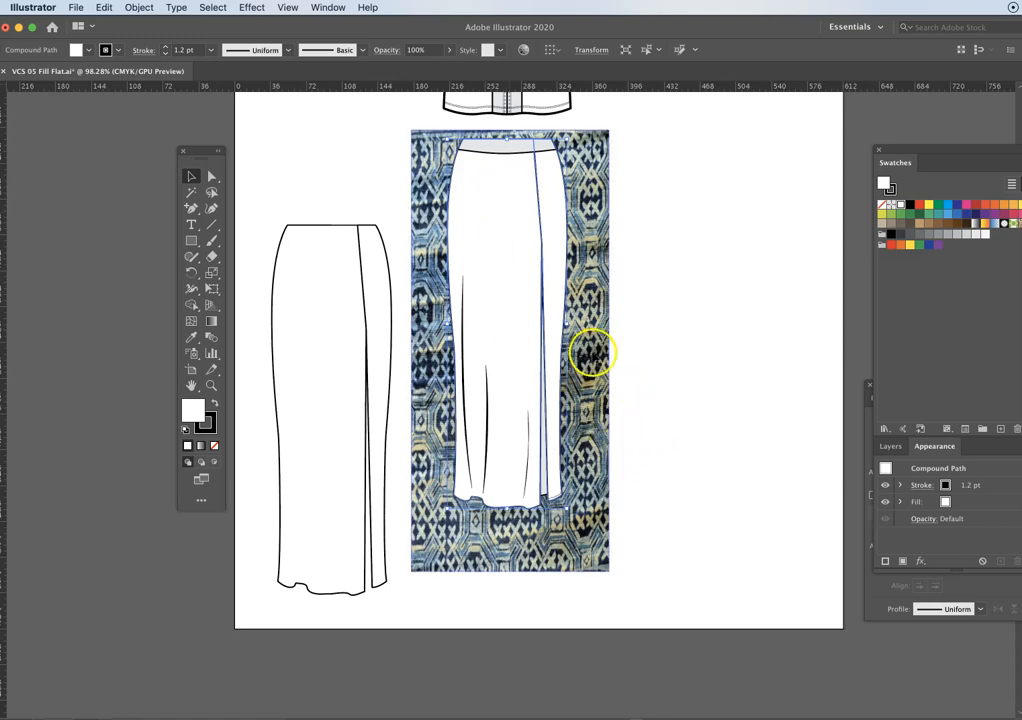
{"action": "left_click", "coordinate": [597, 335], "text": "shift"}
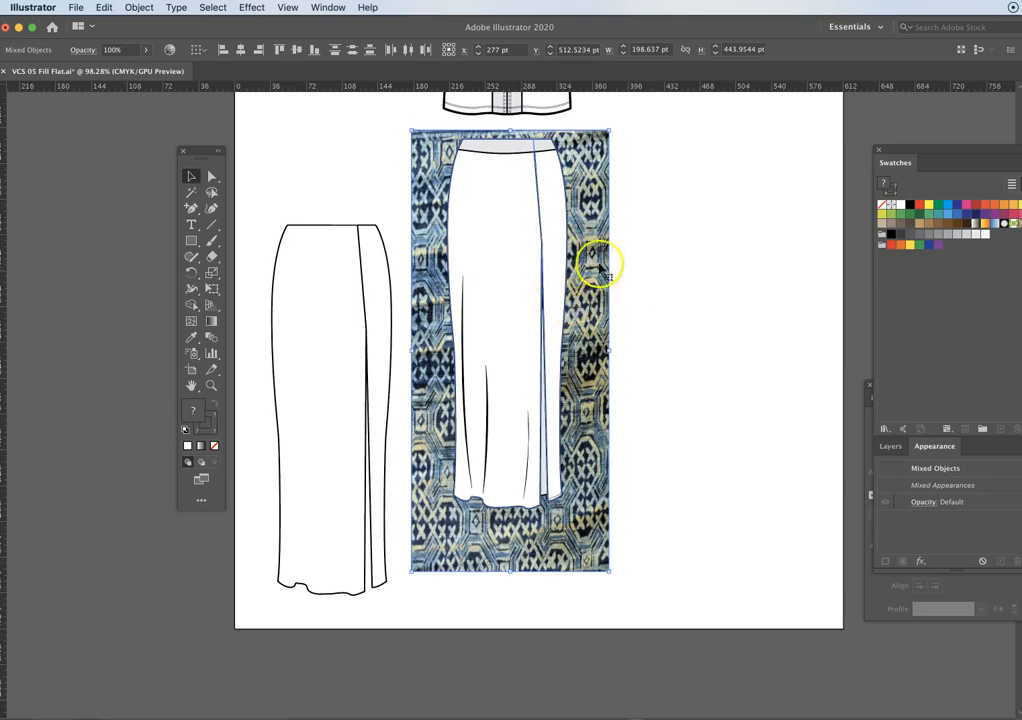
{"action": "right_click", "coordinate": [555, 213]}
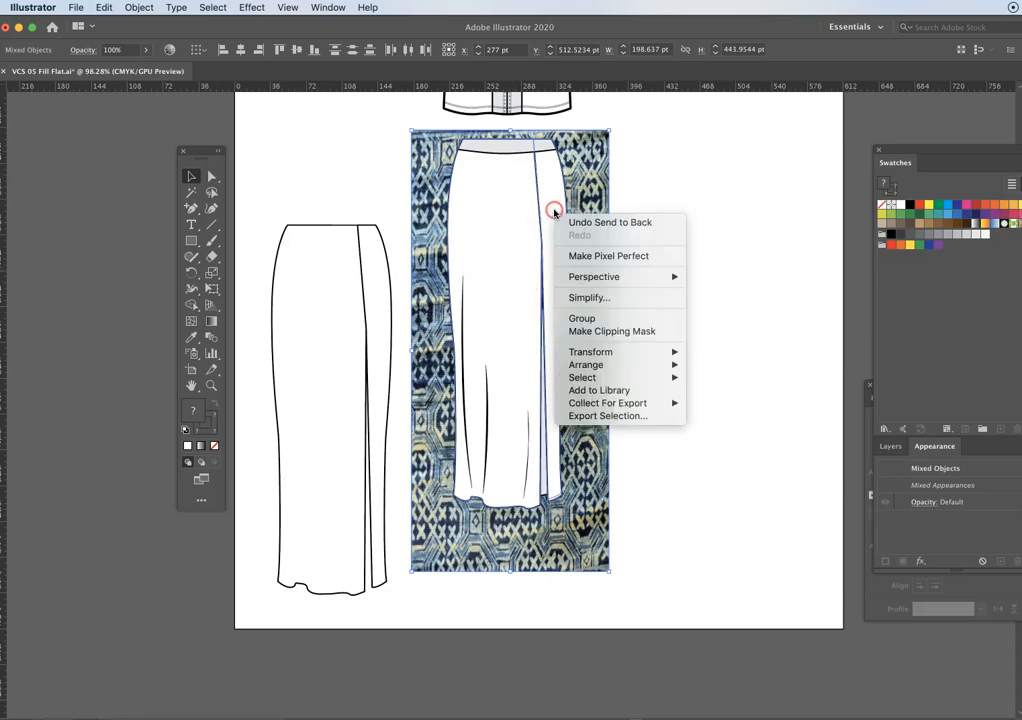
{"action": "left_click", "coordinate": [640, 332]}
{"action": "left_click", "coordinate": [705, 498]}
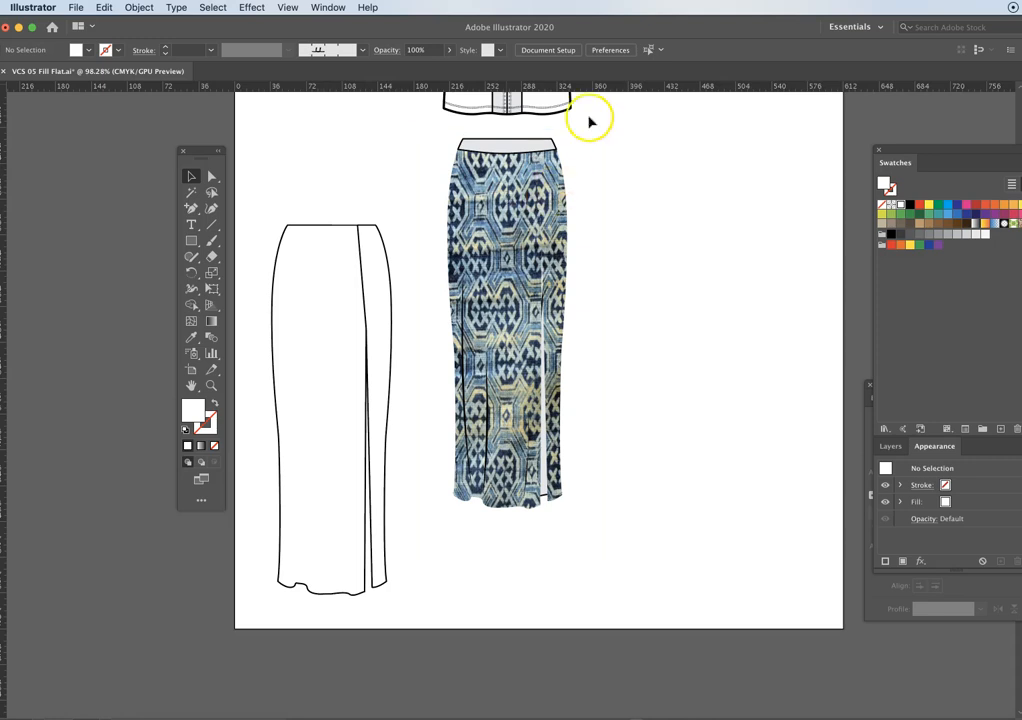
- Remove the fill from the duplicated front and side skirt panels, keeping their black 1.2 pt stroke
{"action": "scroll", "coordinate": [663, 258], "scroll_direction": "up", "scroll_amount": 2}
{"action": "left_click", "coordinate": [372, 303]}
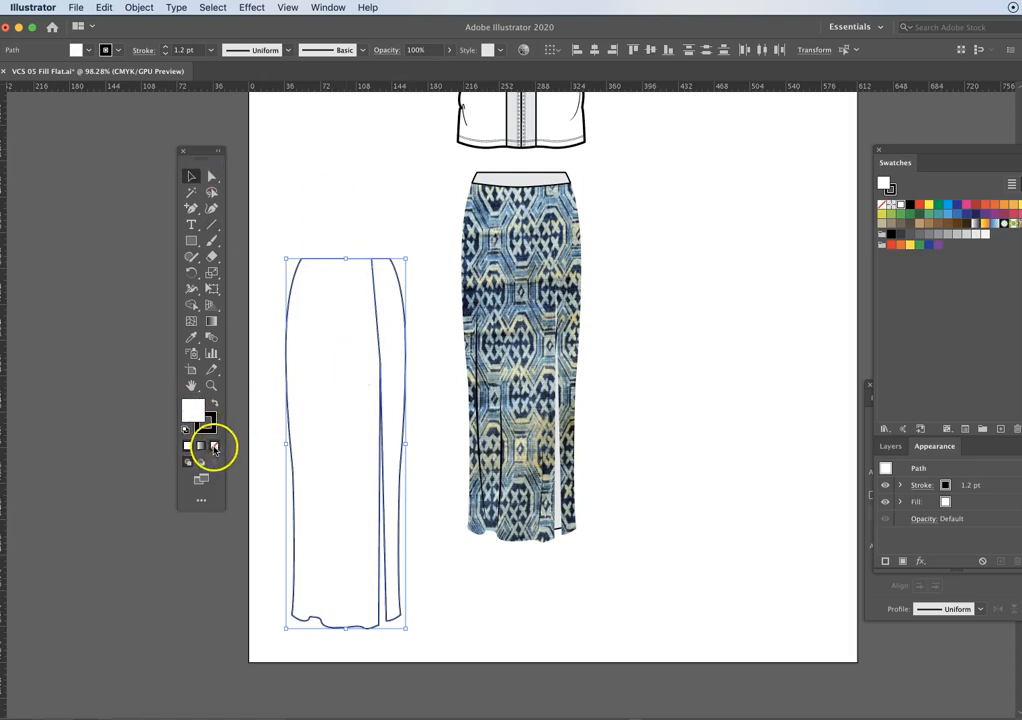
{"action": "left_click", "coordinate": [213, 446]}
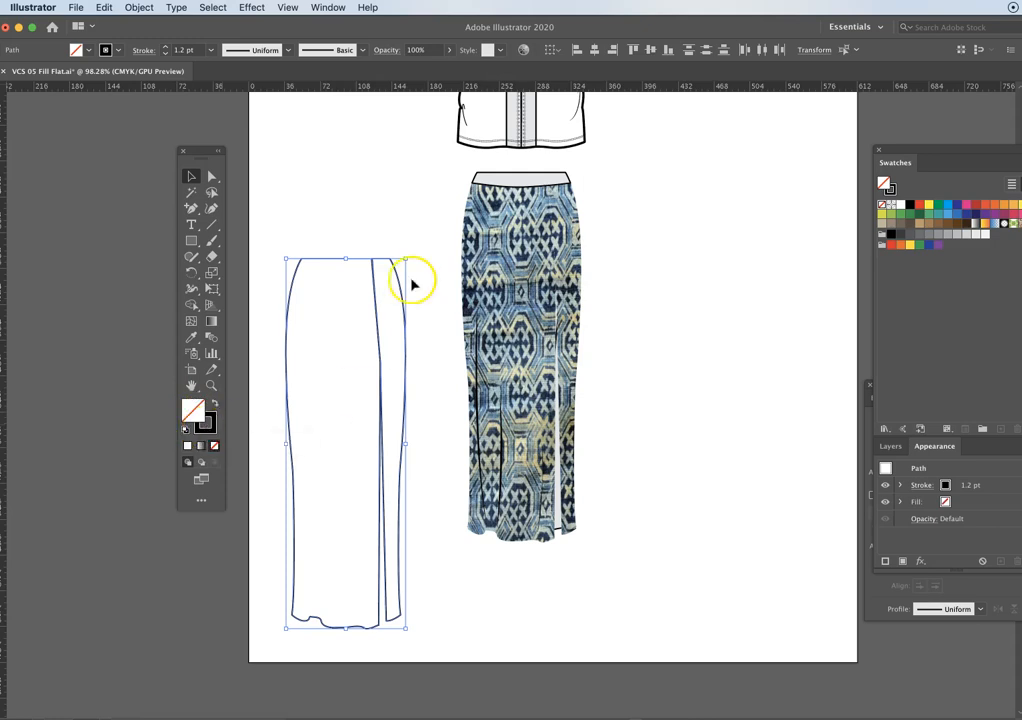
- Place the unfilled skirt outlines over the patterned skirt, roughly matching its sides, and undo the last adjustment
{"action": "left_click_drag", "start_coordinate": [392, 263], "coordinate": [563, 185]}
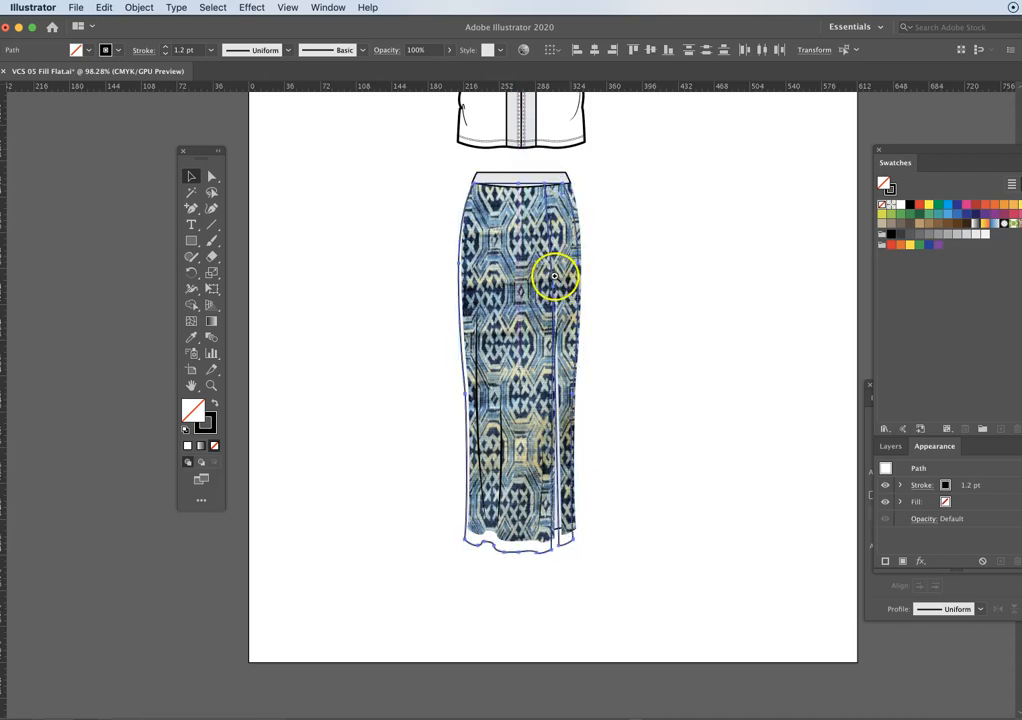
{"action": "left_click", "coordinate": [554, 278], "text": "super"}
{"action": "left_click", "coordinate": [549, 303], "text": "super"}
{"action": "left_click", "coordinate": [477, 393], "text": "super"}
{"action": "left_click", "coordinate": [412, 477], "text": "super"}
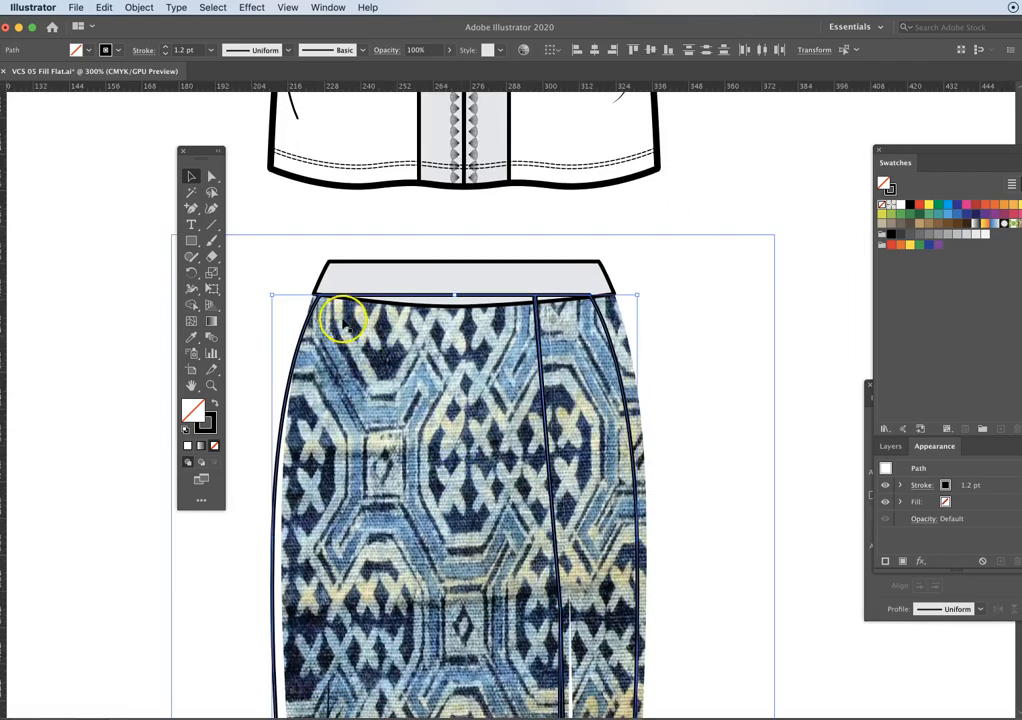
{"action": "left_click_drag", "start_coordinate": [590, 299], "coordinate": [612, 297]}
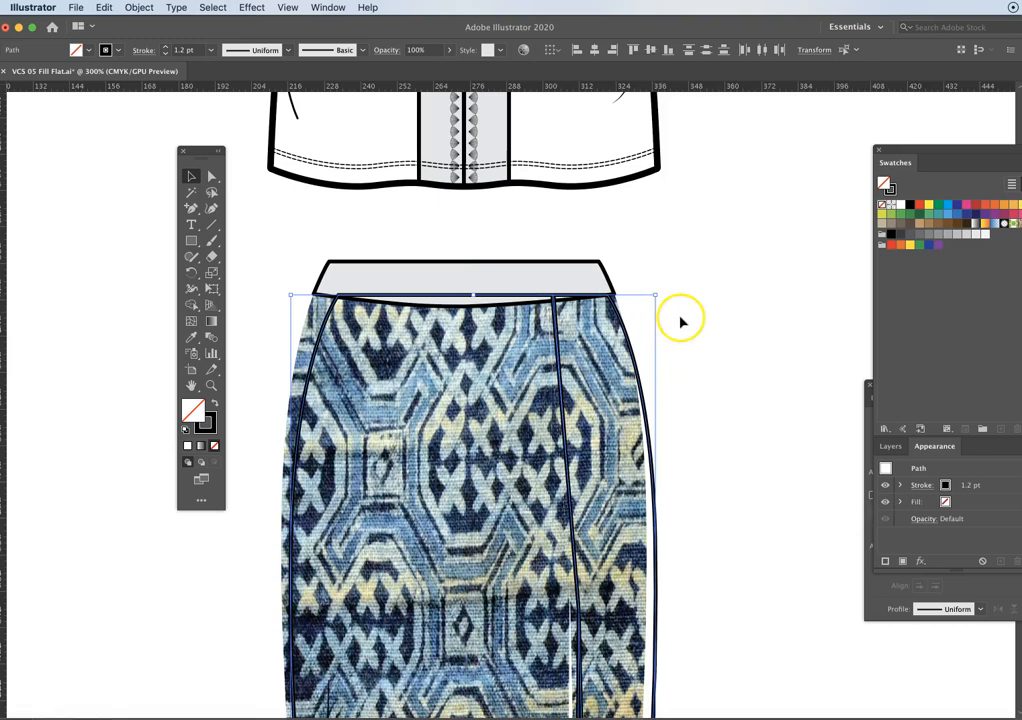
{"action": "key", "text": "super+z"}
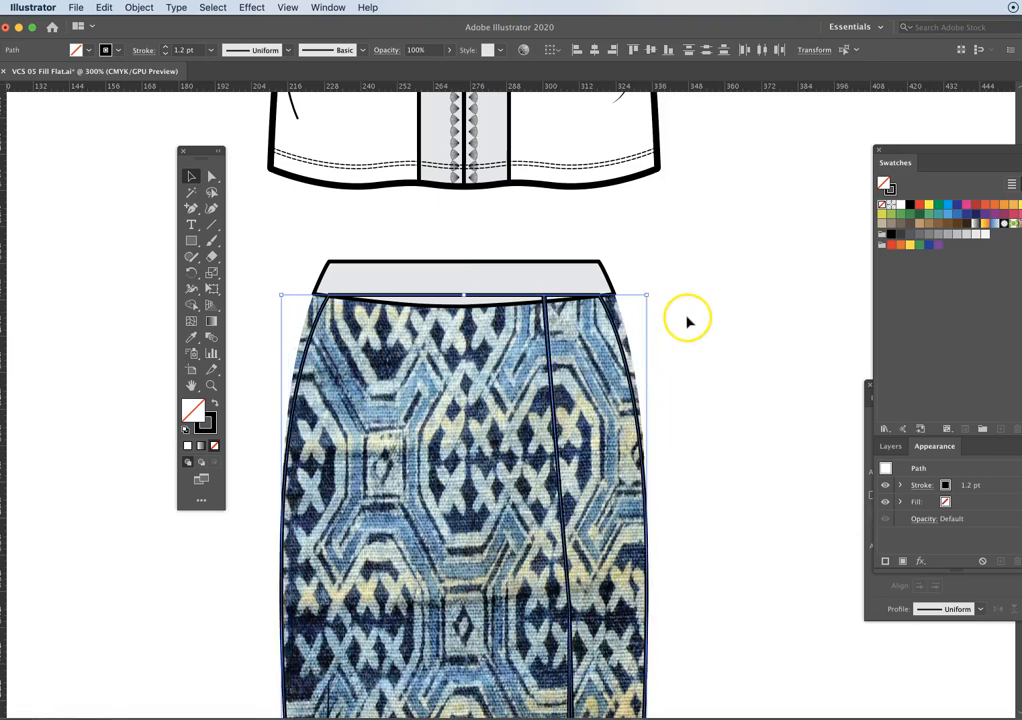
- Nudge the unfilled skirt outlines until they line up with the top of the waistband and the patterned skirt's sides, and deselect them
{"action": "key", "text": "Right"}
{"action": "key", "text": "Up"}
{"action": "key", "text": "Up"}
{"action": "key", "text": "Up"}
{"action": "key", "text": "Up"}
{"action": "key", "text": "Up"}
{"action": "key", "text": "Up"}
{"action": "key", "text": "Up"}
{"action": "key", "text": "Up"}
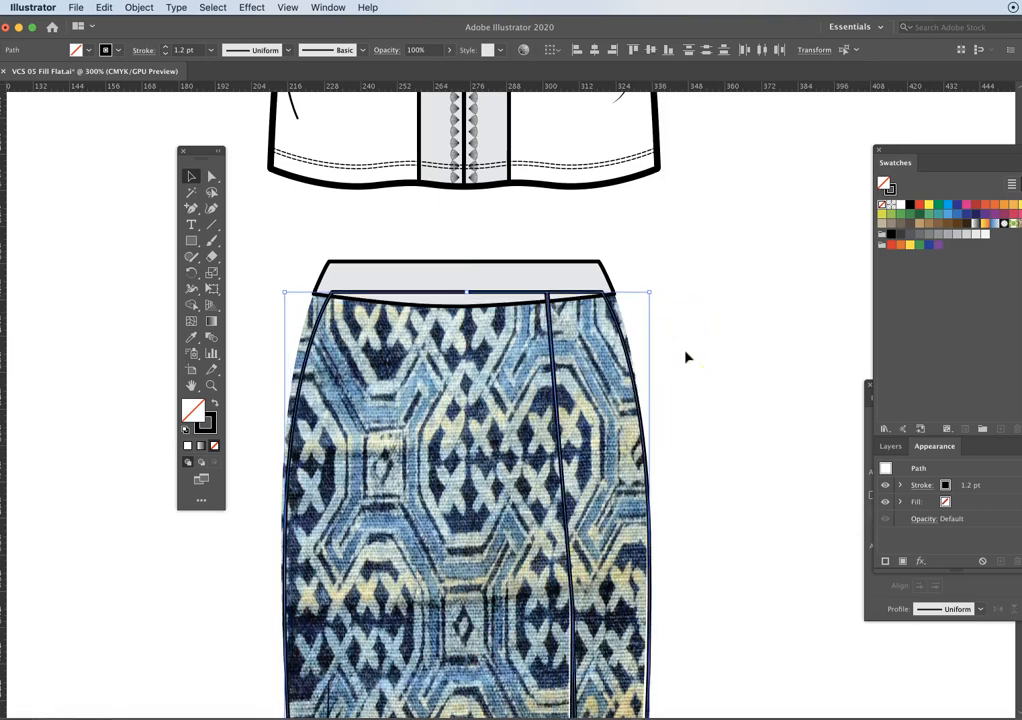
{"action": "key", "text": "Up"}
{"action": "key", "text": "Up"}
{"action": "key", "text": "Up"}
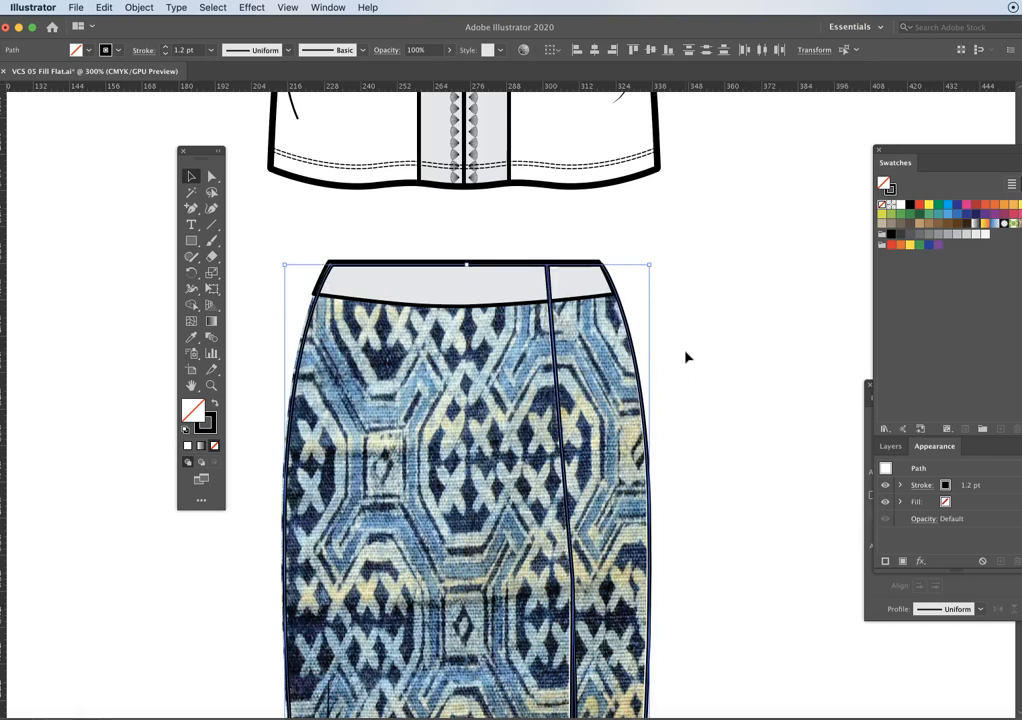
{"action": "key", "text": "Left"}
{"action": "left_click", "coordinate": [707, 357]}
{"action": "key", "text": "Left"}
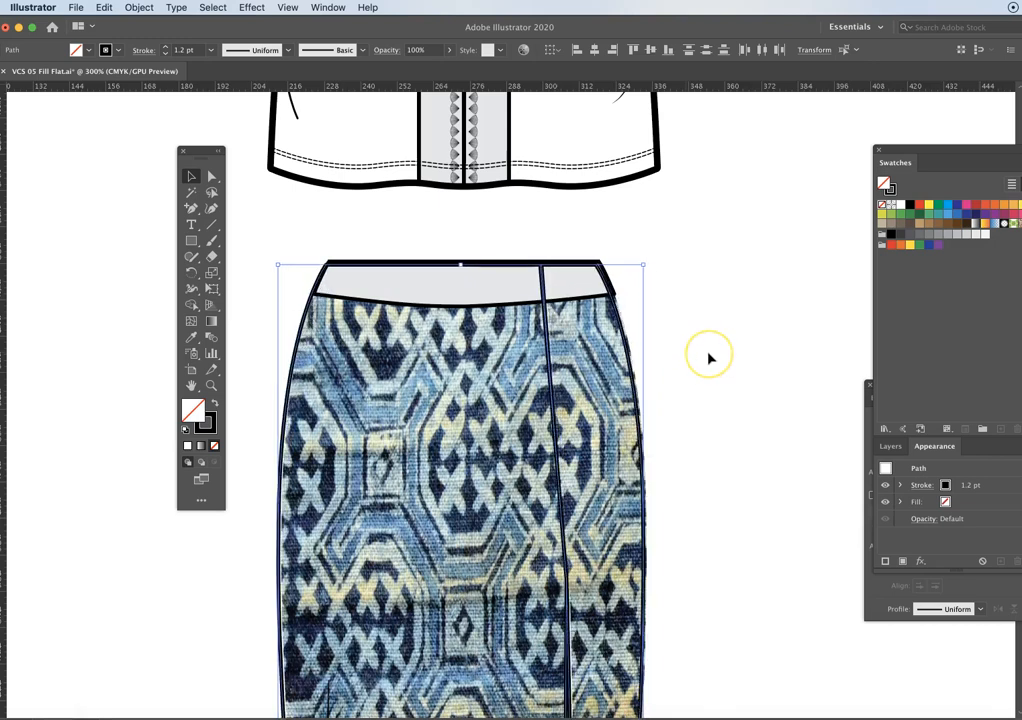
{"action": "key", "text": "Right"}
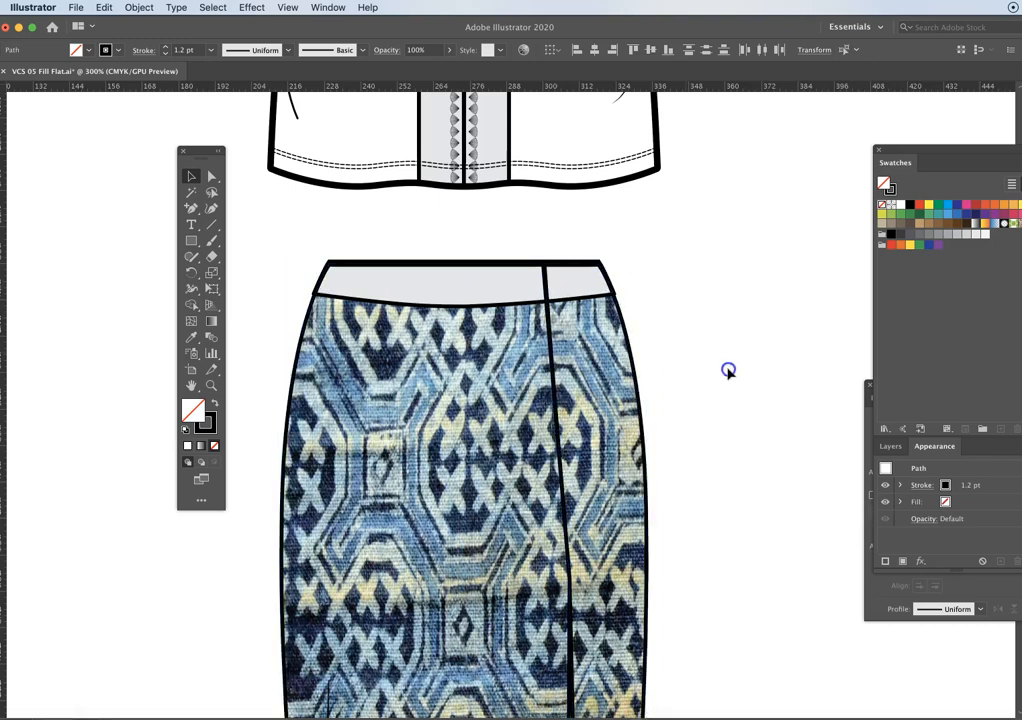
{"action": "left_click", "coordinate": [727, 370]}
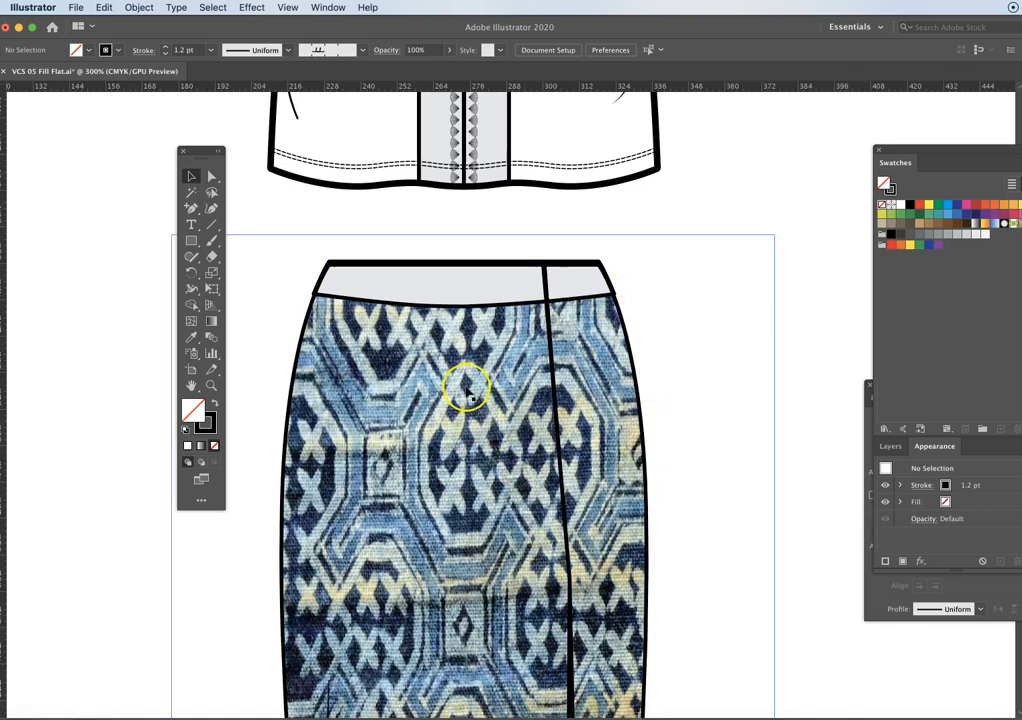
- Examine the patterned skirt down to its hem, checking the outline alignment and the fold lines on the front panel
{"action": "scroll", "coordinate": [472, 393], "scroll_direction": "down", "scroll_amount": 10}
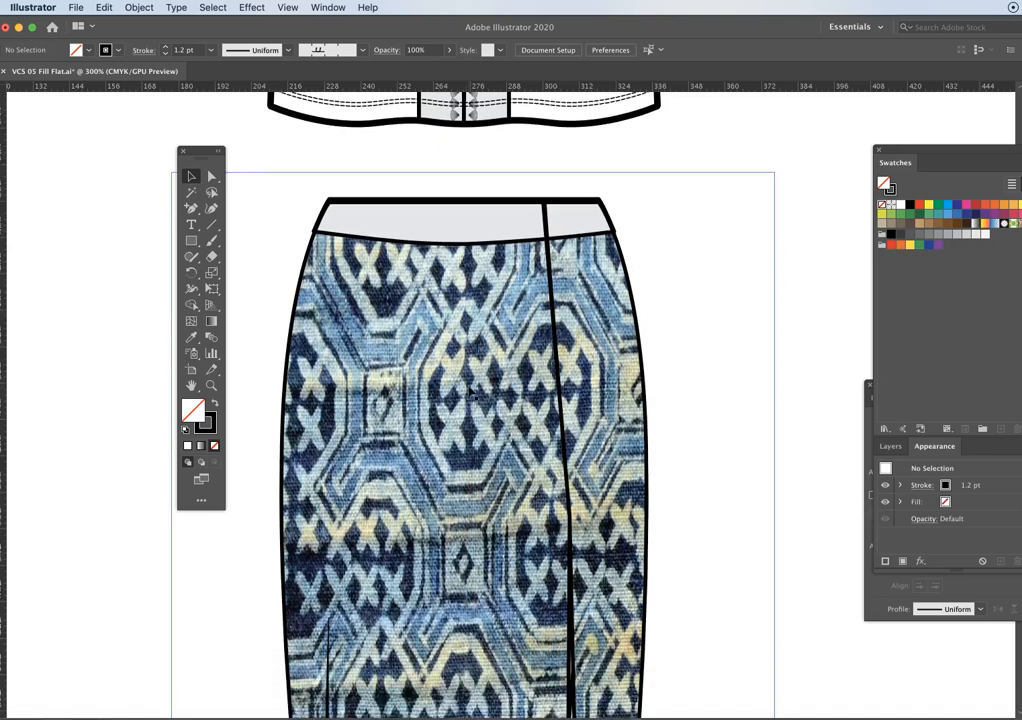
{"action": "scroll", "coordinate": [472, 393], "scroll_direction": "down", "scroll_amount": 10}
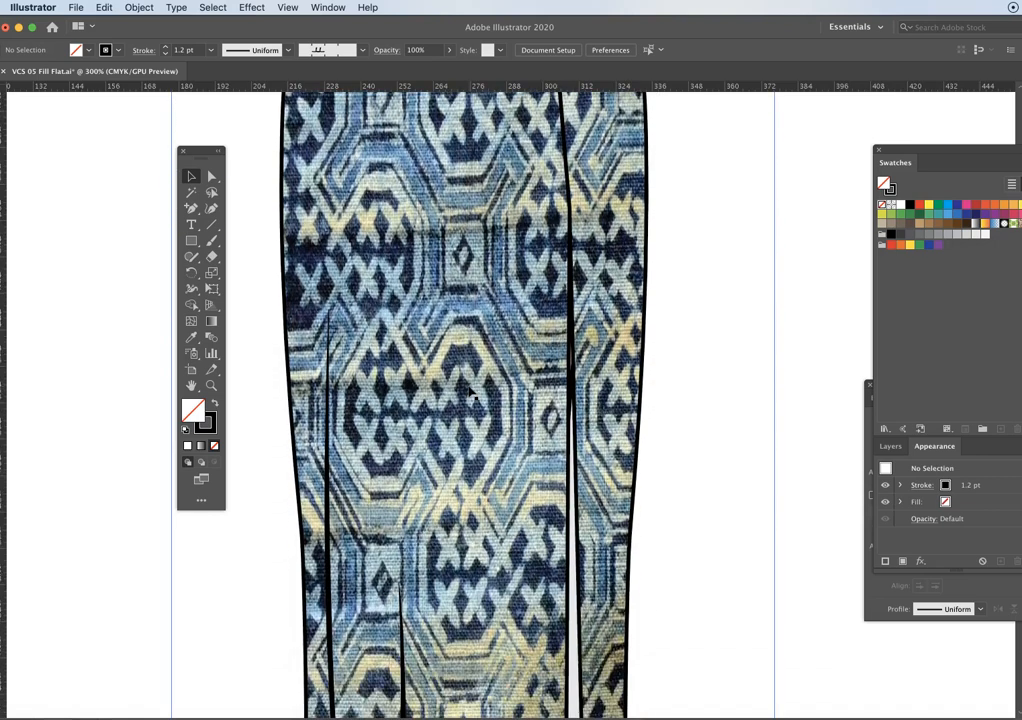
{"action": "left_click", "coordinate": [427, 393]}
{"action": "scroll", "coordinate": [427, 393], "scroll_direction": "down", "scroll_amount": 10}
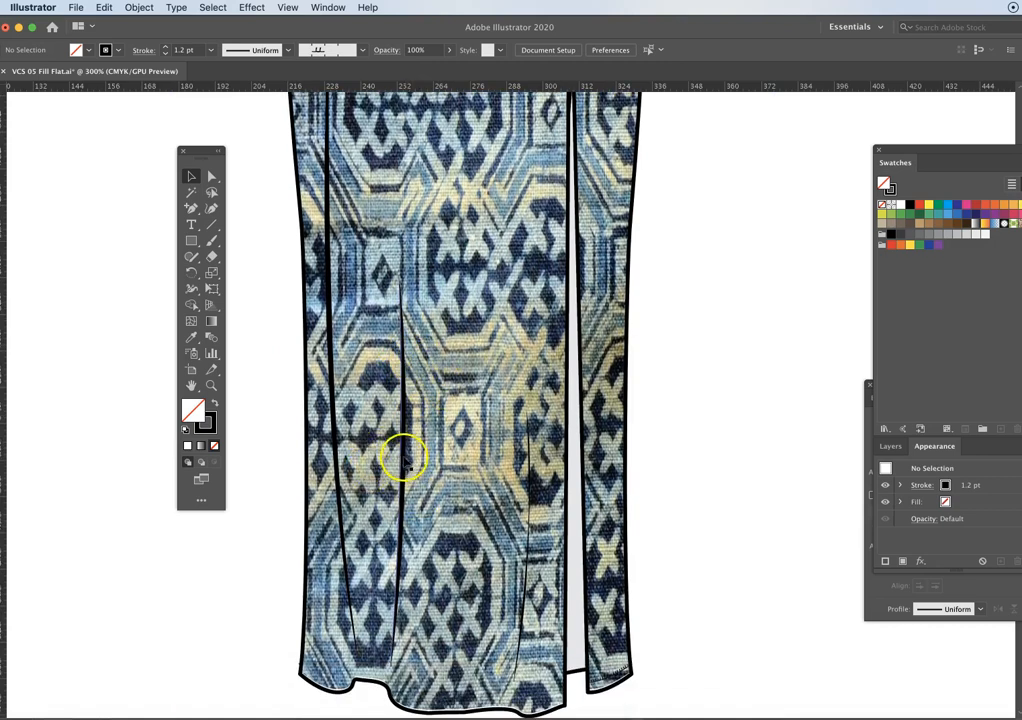
{"action": "left_click", "coordinate": [336, 466]}
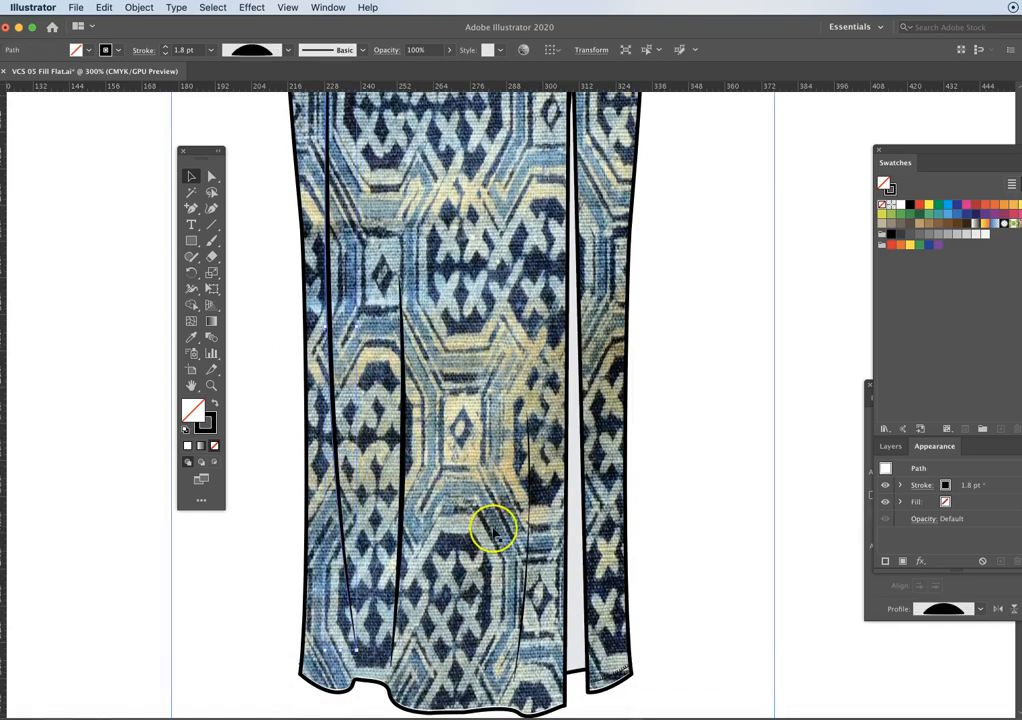
{"action": "left_click", "coordinate": [528, 521]}
{"action": "scroll", "coordinate": [590, 452], "scroll_direction": "down", "scroll_amount": 2}
{"action": "scroll", "coordinate": [588, 445], "scroll_direction": "down", "scroll_amount": 4}
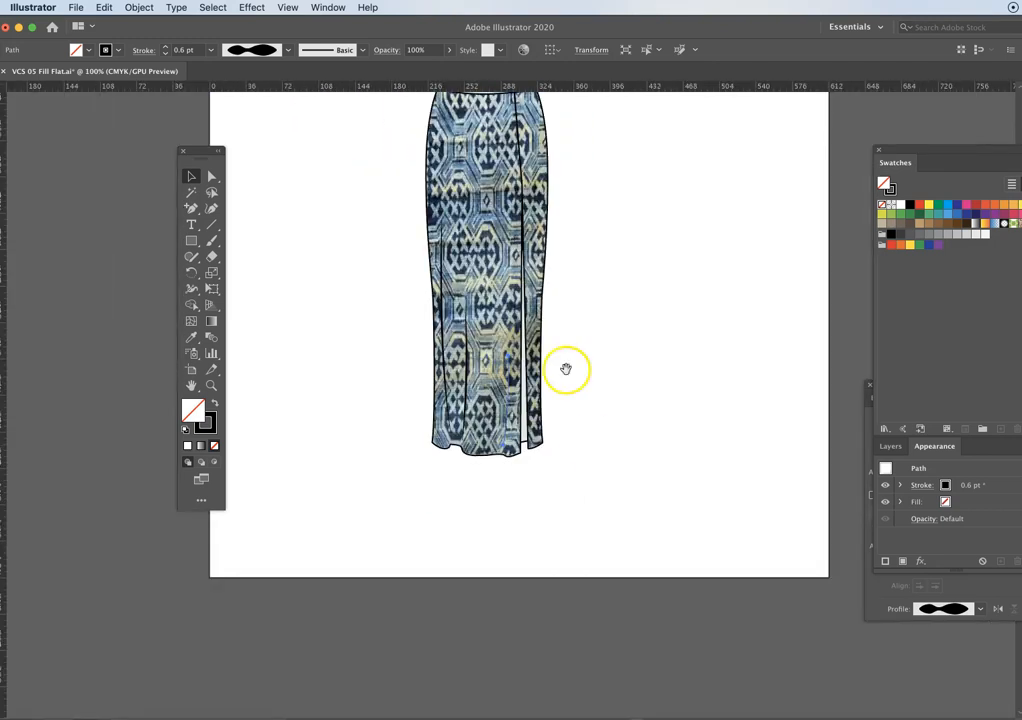
- Move the unfilled side panel outline off the patterned skirt to the blank area beside it, and undo the move
{"action": "left_click_drag", "start_coordinate": [570, 311], "coordinate": [585, 408]}
{"action": "left_click_drag", "start_coordinate": [608, 318], "coordinate": [606, 359]}
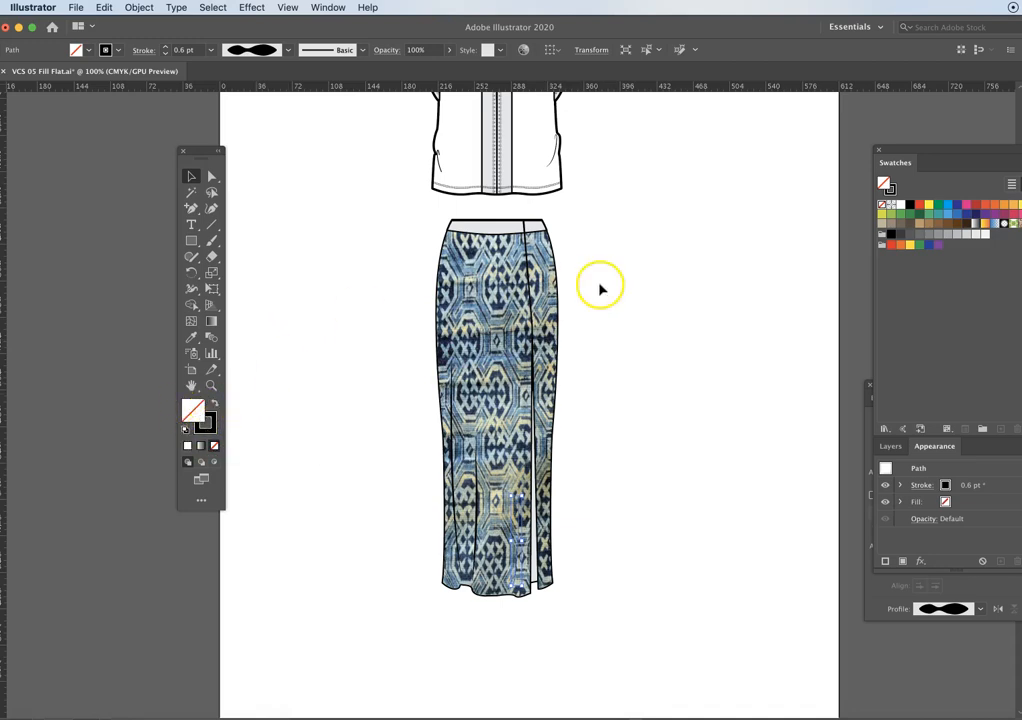
{"action": "left_click_drag", "start_coordinate": [547, 257], "coordinate": [650, 257]}
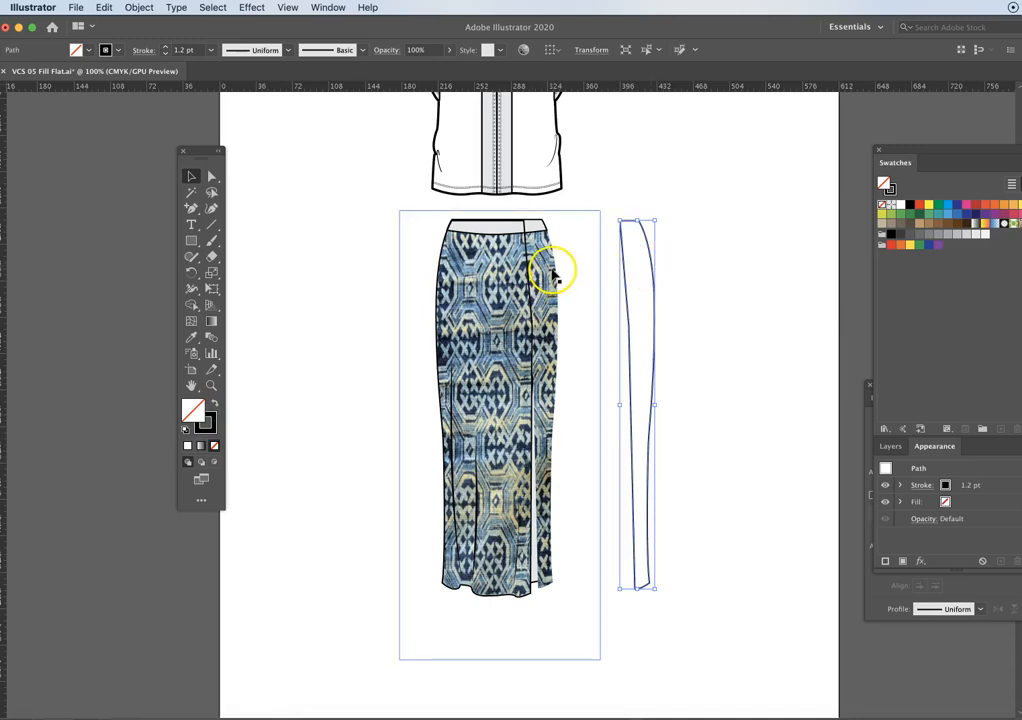
{"action": "key", "text": "Delete"}
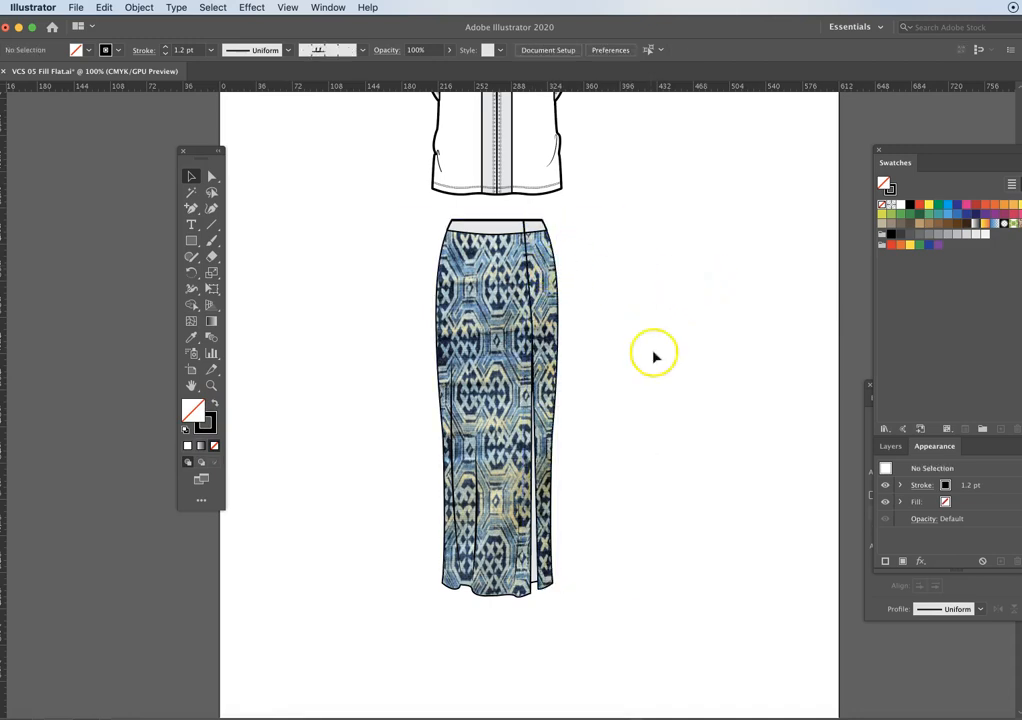
- Group all parts of the skirt, including the patterned fill, outlines, waistband and fold lines, and deselect the group
{"action": "left_click_drag", "start_coordinate": [371, 216], "coordinate": [676, 669]}
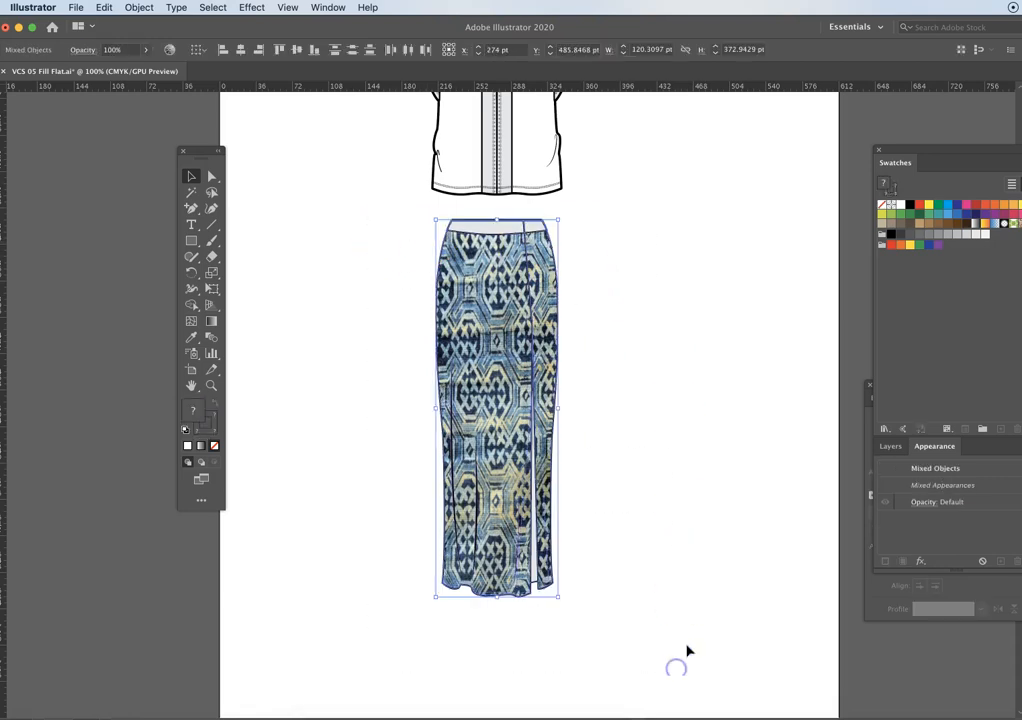
{"action": "right_click", "coordinate": [550, 328]}
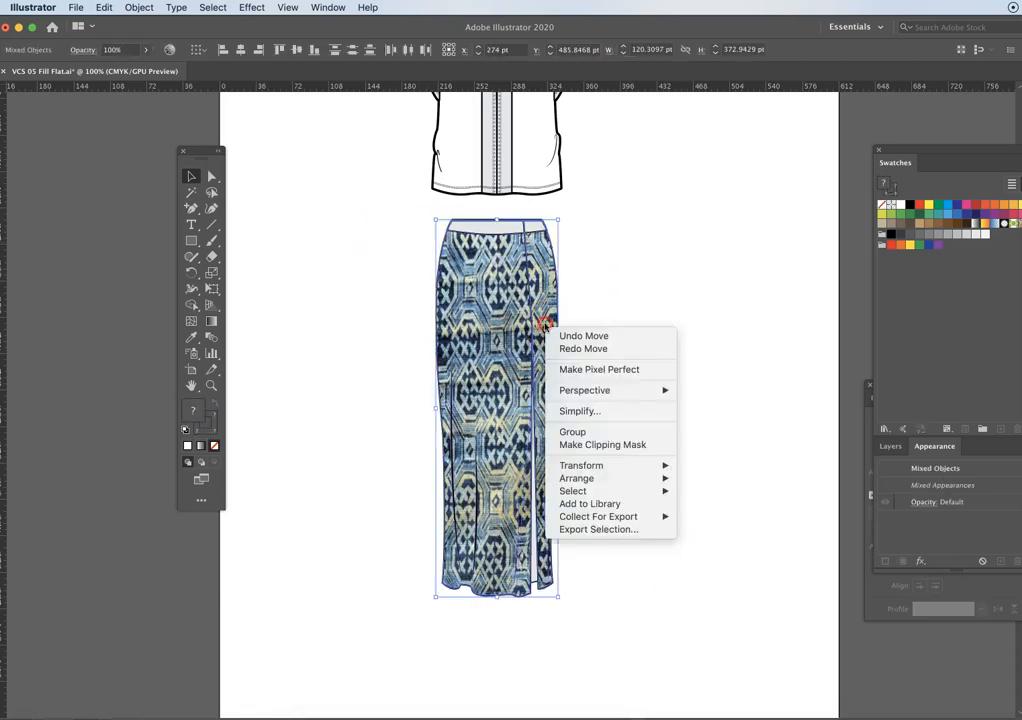
{"action": "left_click", "coordinate": [575, 432]}
{"action": "left_click", "coordinate": [684, 328]}
- Move the grouped skirt sideways to test that it moves as one object, undo the move, and deselect it
{"action": "left_click", "coordinate": [534, 296]}
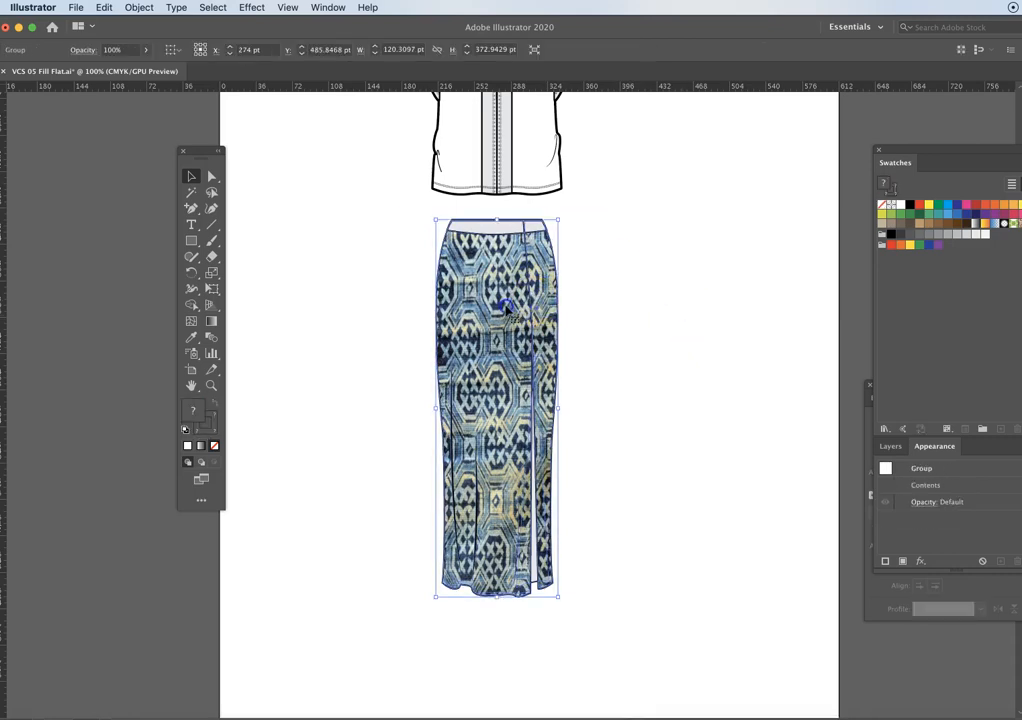
{"action": "left_click_drag", "start_coordinate": [505, 329], "coordinate": [713, 338]}
{"action": "key", "text": "super+z"}
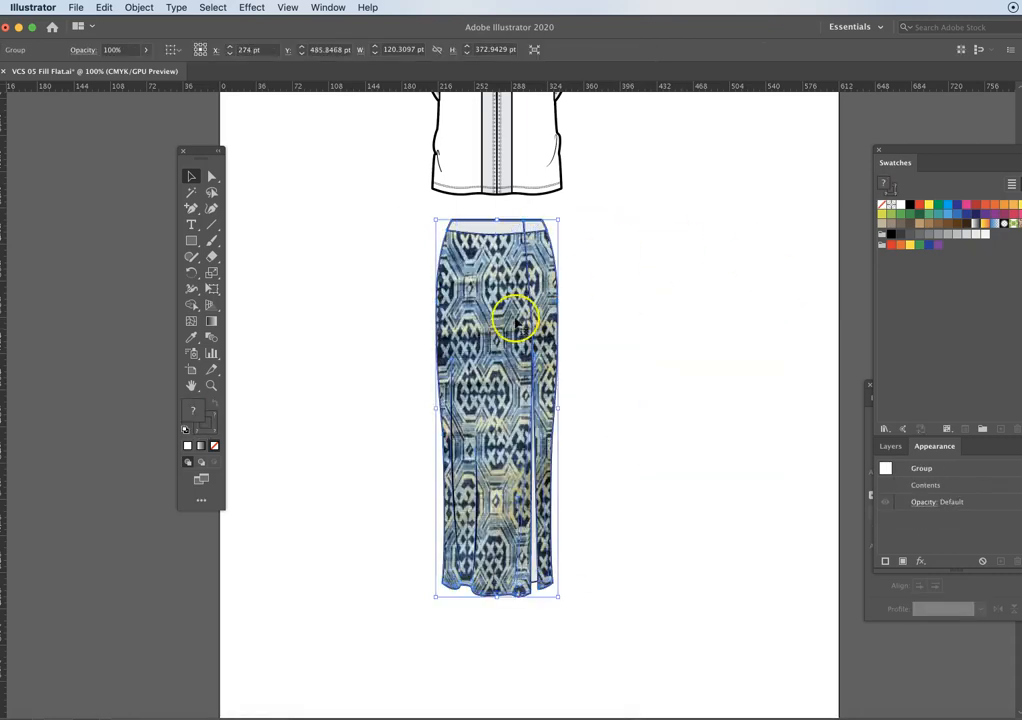
{"action": "left_click", "coordinate": [361, 350]}
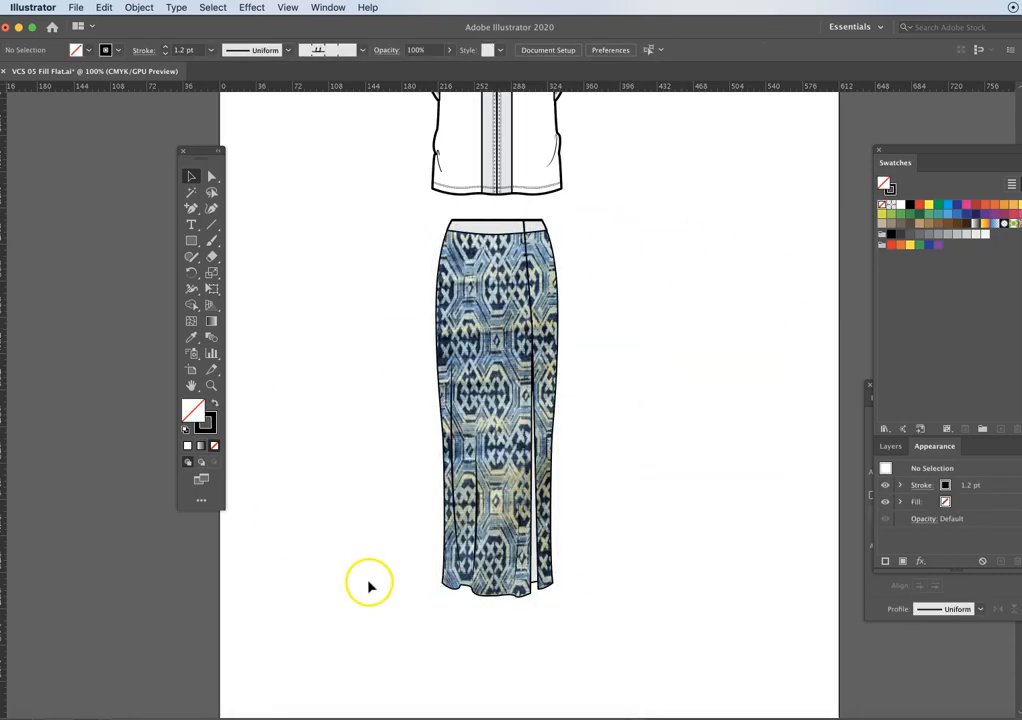
{"action": "left_click_drag", "start_coordinate": [364, 342], "coordinate": [394, 431]}
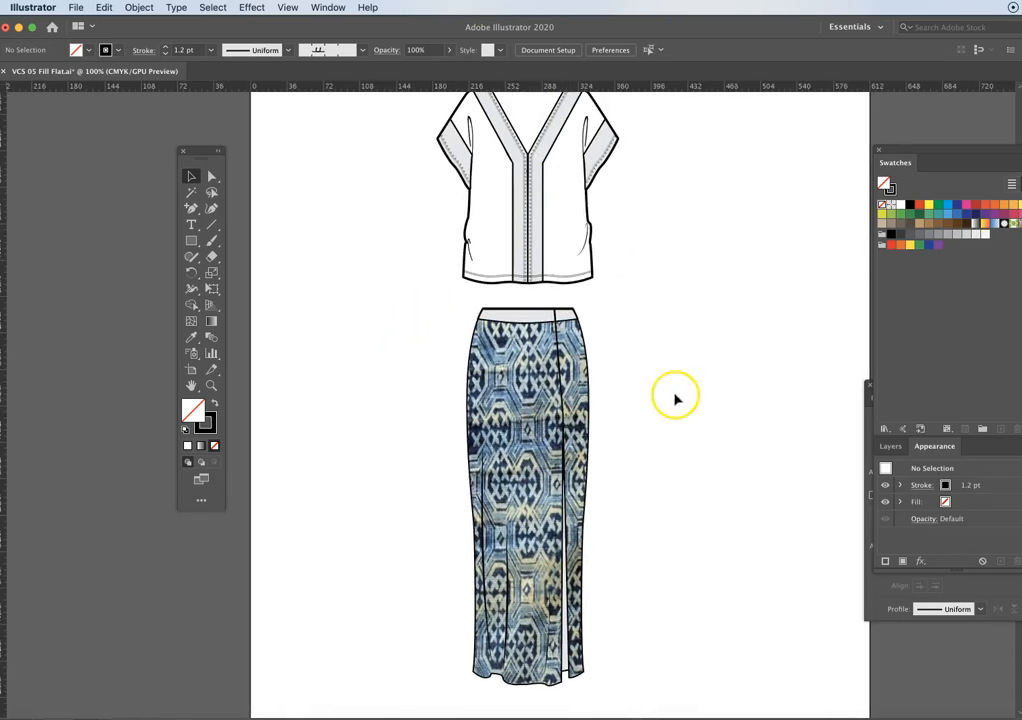
{"action": "left_click_drag", "start_coordinate": [655, 251], "coordinate": [649, 316]}
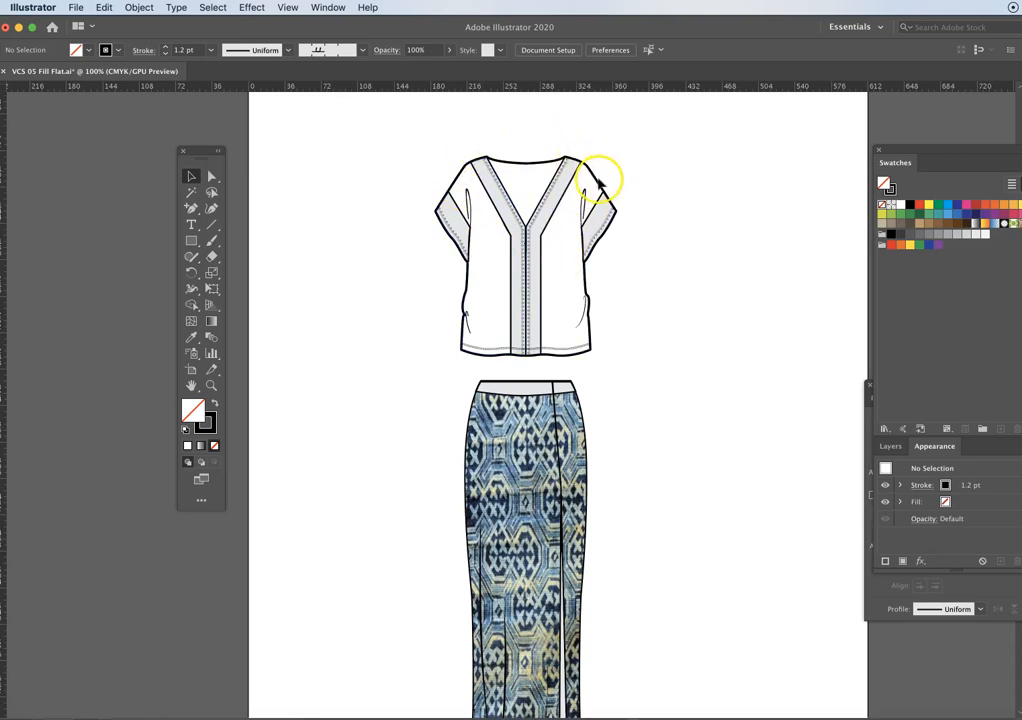
{"action": "key", "text": "space"}
{"action": "left_click_drag", "start_coordinate": [655, 405], "coordinate": [651, 300]}
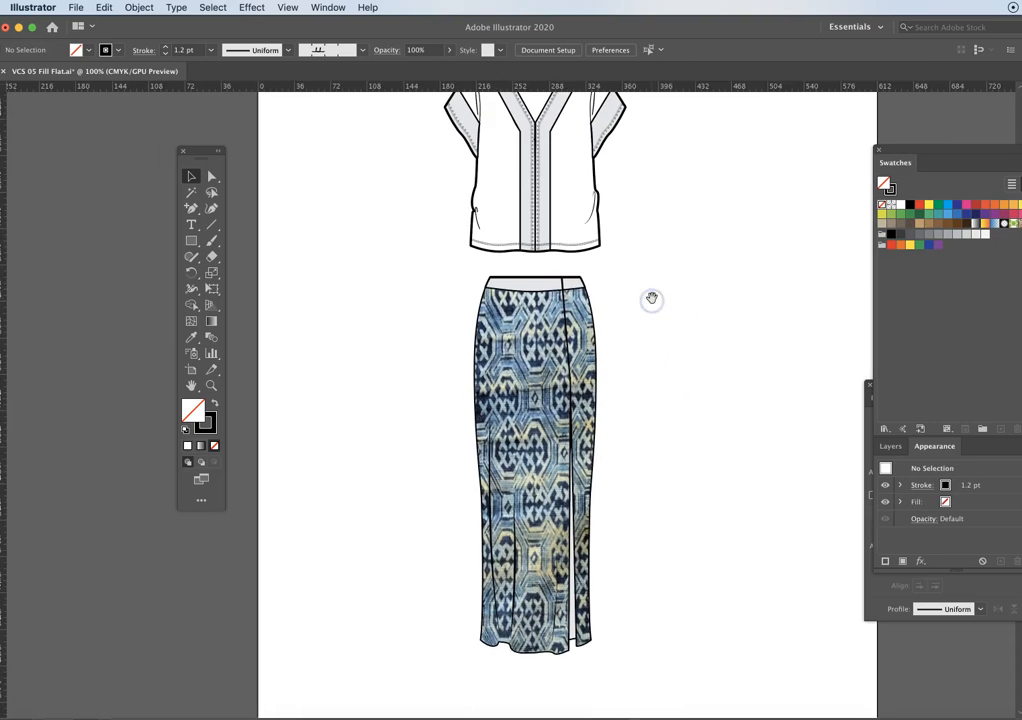